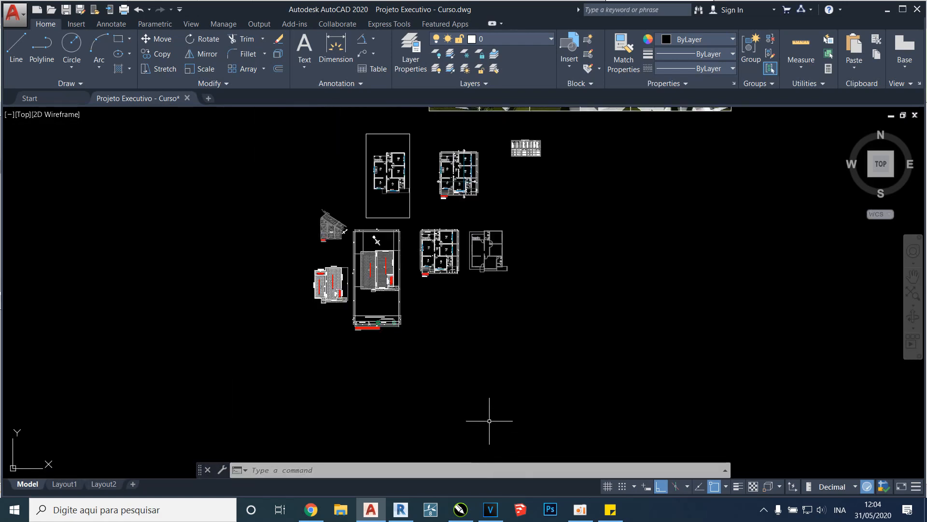
Switch to Revit and pull the front face of the 3D view's section box inward to cut across the house
{"action": "left_click", "coordinate": [402, 509]}
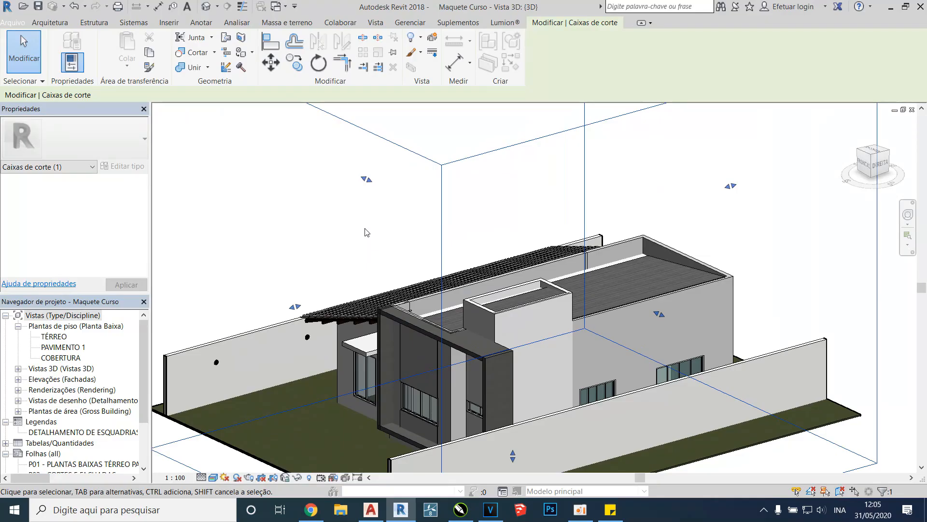
{"action": "scroll", "coordinate": [379, 226], "scroll_direction": "down", "scroll_amount": 1}
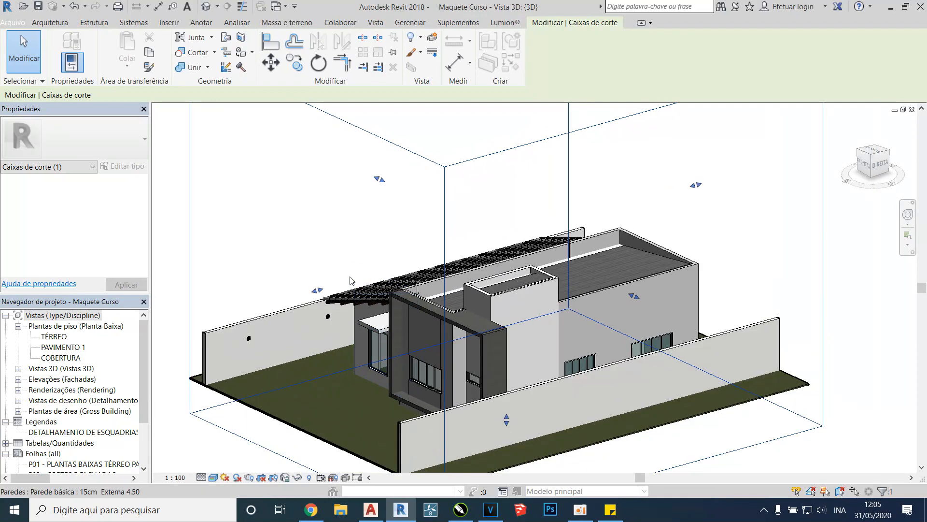
{"action": "left_click_drag", "start_coordinate": [320, 292], "coordinate": [466, 252]}
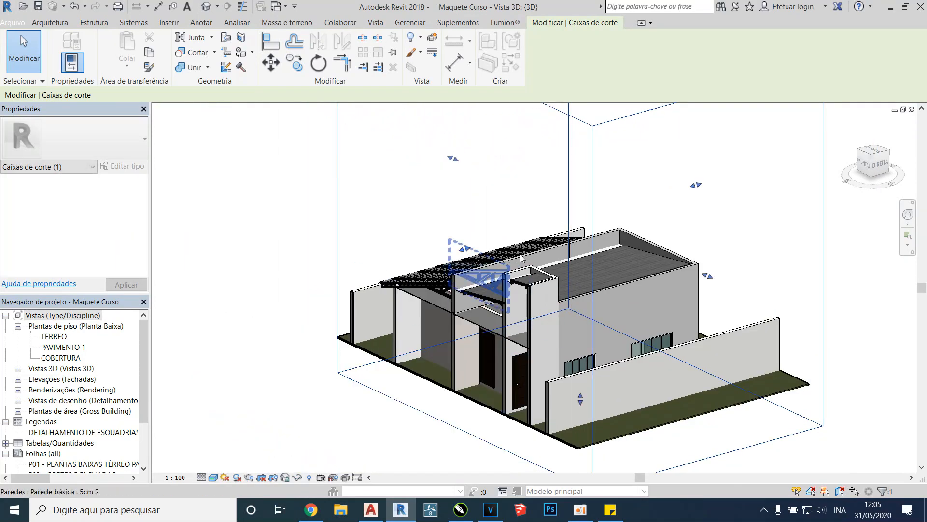
View the cross-section of the house from the front, examining the roof trusses and walls, and return to an angled 3D view
{"action": "left_click", "coordinate": [868, 166]}
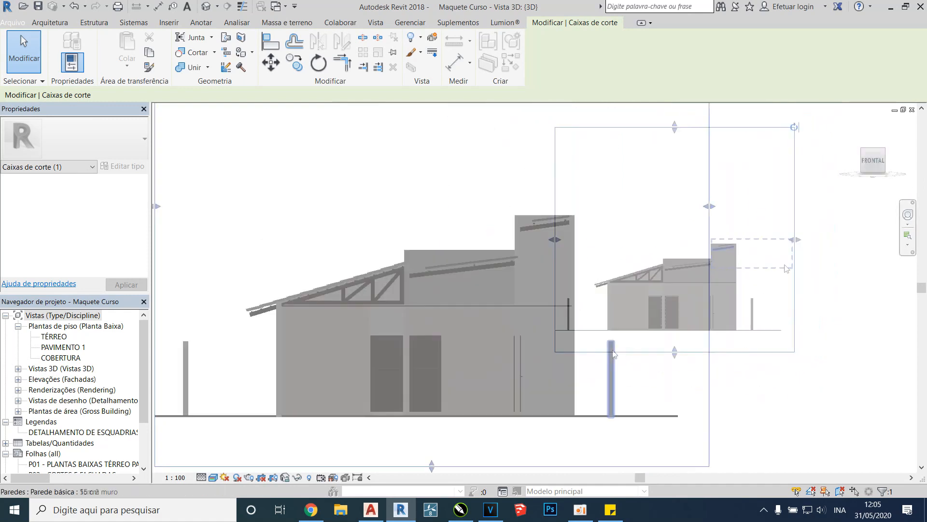
{"action": "scroll", "coordinate": [506, 318], "scroll_direction": "up", "scroll_amount": 5}
{"action": "scroll", "coordinate": [631, 281], "scroll_direction": "down", "scroll_amount": 3}
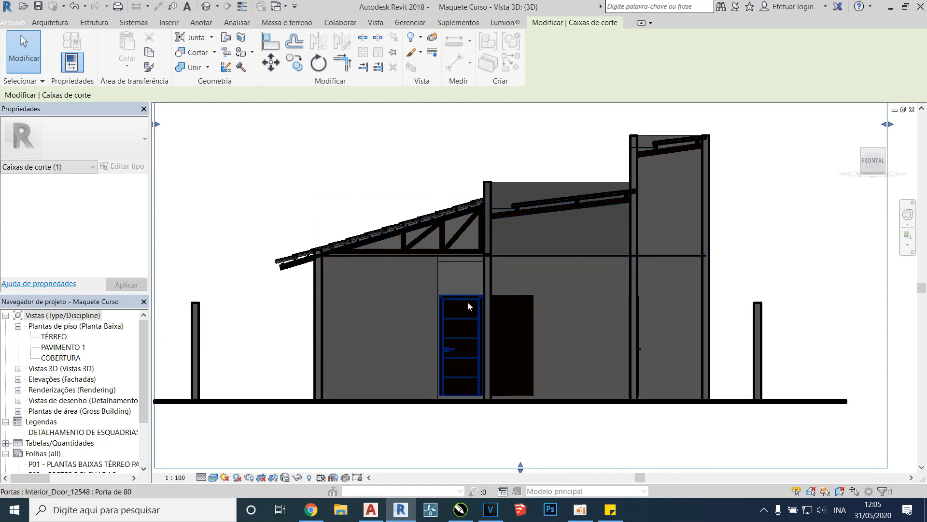
{"action": "scroll", "coordinate": [530, 263], "scroll_direction": "down", "scroll_amount": 3}
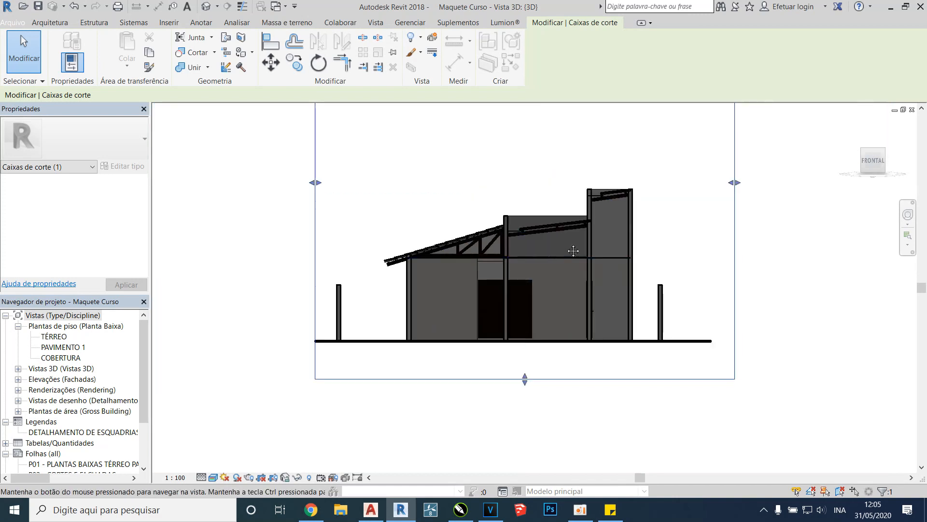
{"action": "middle_click_drag", "start_coordinate": [573, 251], "coordinate": [498, 323], "text": "shift"}
{"action": "scroll", "coordinate": [435, 224], "scroll_direction": "up", "scroll_amount": 1}
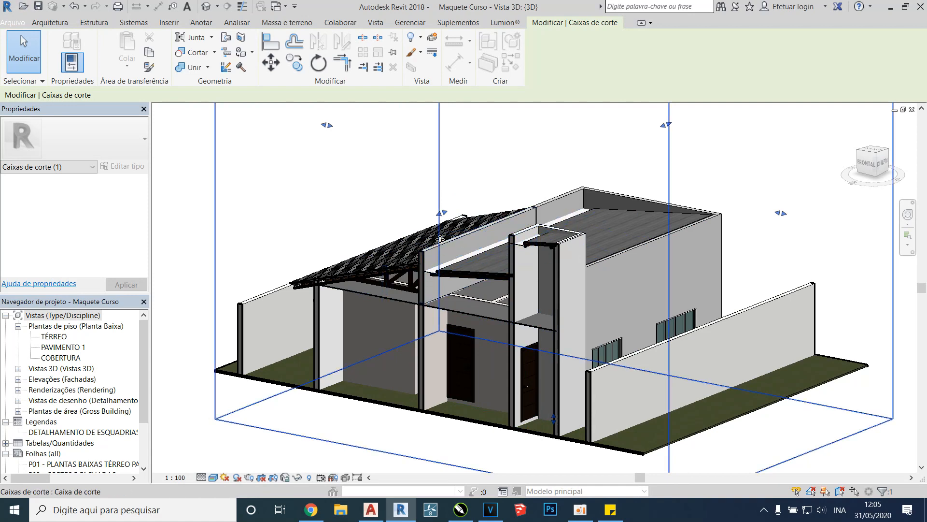
Extend the section box past the front facade and pull its right face inward to cut the house lengthwise
{"action": "scroll", "coordinate": [442, 216], "scroll_direction": "down", "scroll_amount": 1}
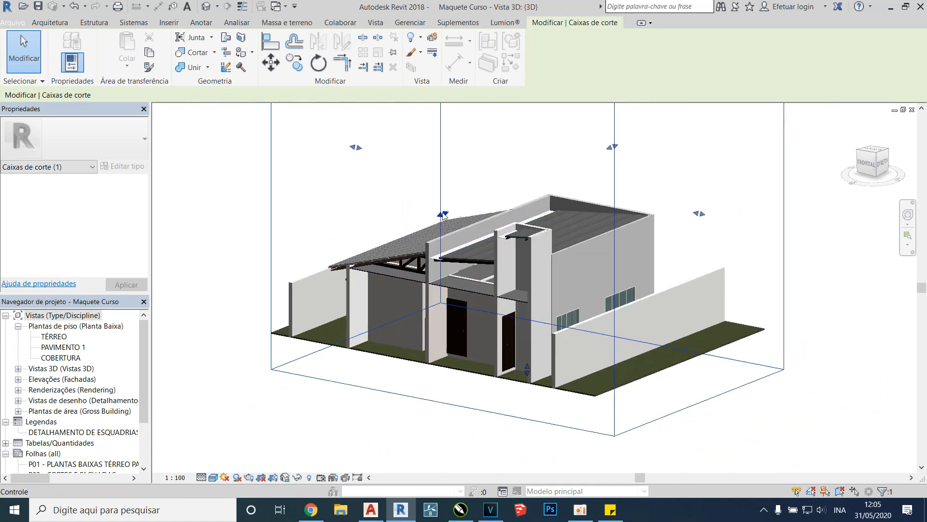
{"action": "middle_click_drag", "start_coordinate": [443, 216], "coordinate": [630, 245], "text": "shift"}
{"action": "left_click_drag", "start_coordinate": [630, 245], "coordinate": [521, 203]}
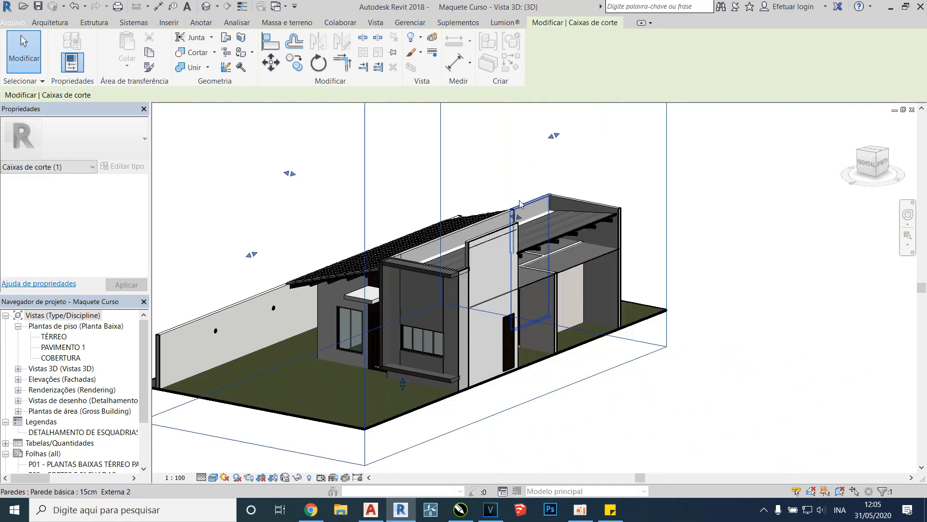
{"action": "middle_click_drag", "start_coordinate": [520, 202], "coordinate": [478, 262], "text": "shift"}
Examine the lengthwise cut from the right, including the rafters beneath the flat-looking roof
{"action": "scroll", "coordinate": [478, 262], "scroll_direction": "up", "scroll_amount": 2}
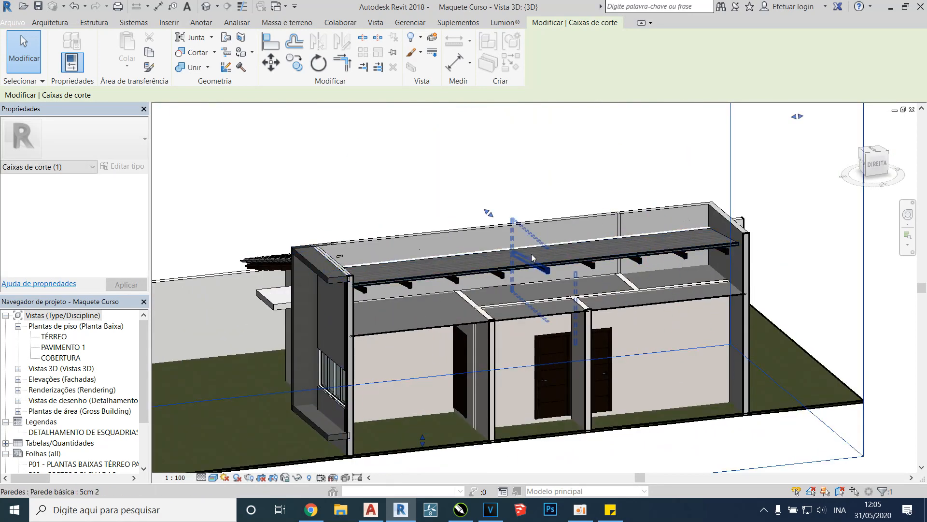
{"action": "left_click", "coordinate": [878, 164]}
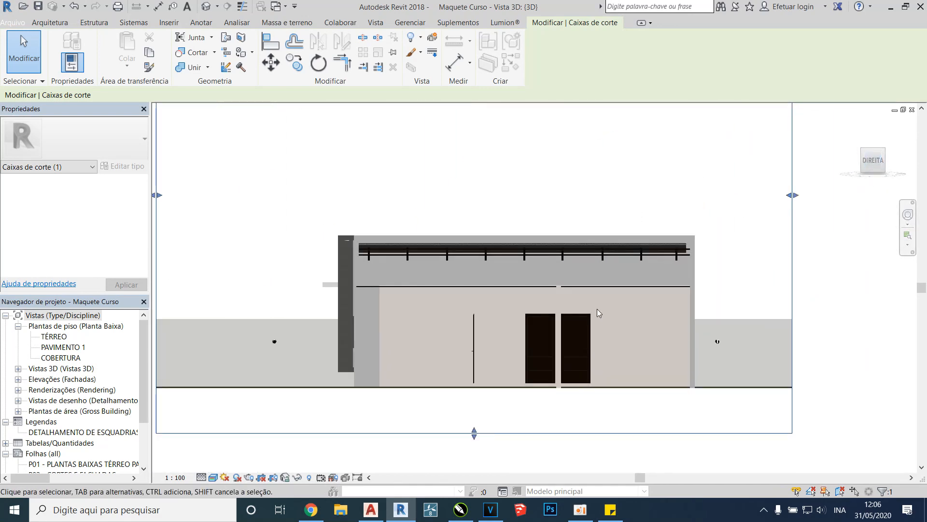
{"action": "middle_click_drag", "start_coordinate": [526, 276], "coordinate": [401, 180], "text": "shift"}
{"action": "middle_click_drag", "start_coordinate": [288, 154], "coordinate": [351, 297]}
{"action": "scroll", "coordinate": [322, 322], "scroll_direction": "up", "scroll_amount": 2}
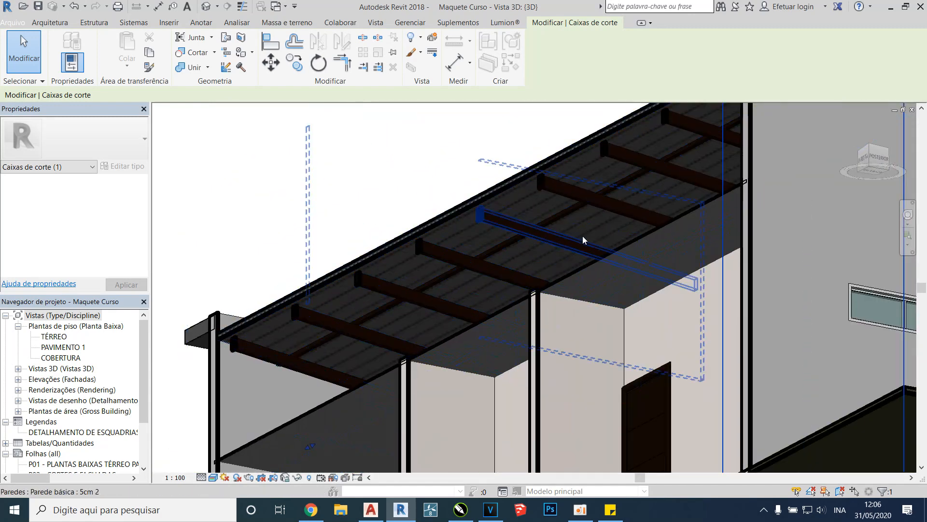
Examine the wooden truss under the tiled roof up close and orbit around to the left of the house
{"action": "scroll", "coordinate": [611, 331], "scroll_direction": "down", "scroll_amount": 4}
{"action": "mouse_move", "coordinate": [610, 331]}
{"action": "middle_mouse_down", "text": "shift"}
{"action": "mouse_move", "coordinate": [633, 379]}
{"action": "mouse_move", "coordinate": [655, 300]}
{"action": "mouse_move", "coordinate": [658, 333]}
{"action": "mouse_move", "coordinate": [619, 323]}
{"action": "middle_mouse_up", "text": "shift"}
{"action": "scroll", "coordinate": [624, 374], "scroll_direction": "up", "scroll_amount": 1}
{"action": "scroll", "coordinate": [656, 300], "scroll_direction": "up", "scroll_amount": 4}
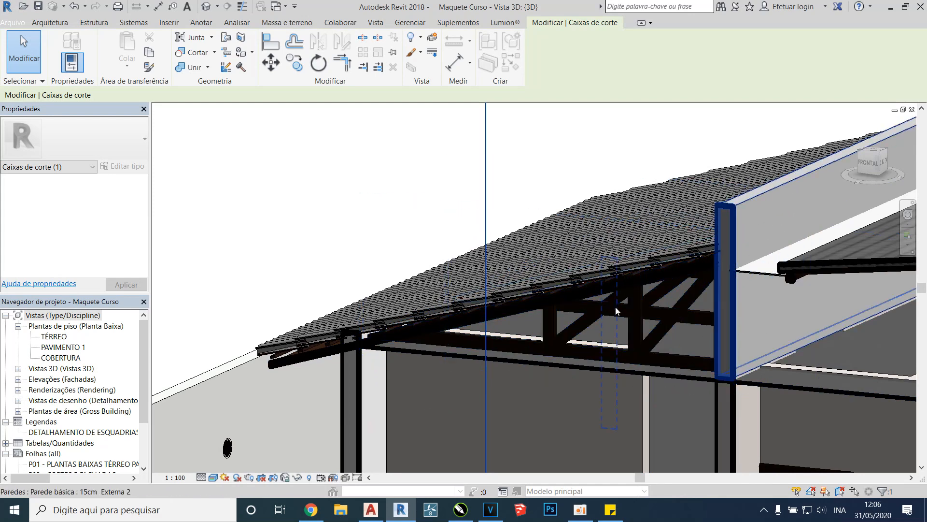
{"action": "scroll", "coordinate": [611, 336], "scroll_direction": "down", "scroll_amount": 5}
{"action": "middle_click_drag", "start_coordinate": [612, 335], "coordinate": [565, 304], "text": "shift"}
{"action": "scroll", "coordinate": [565, 253], "scroll_direction": "down", "scroll_amount": 3}
{"action": "middle_click_drag", "start_coordinate": [567, 262], "coordinate": [656, 312], "text": "shift"}
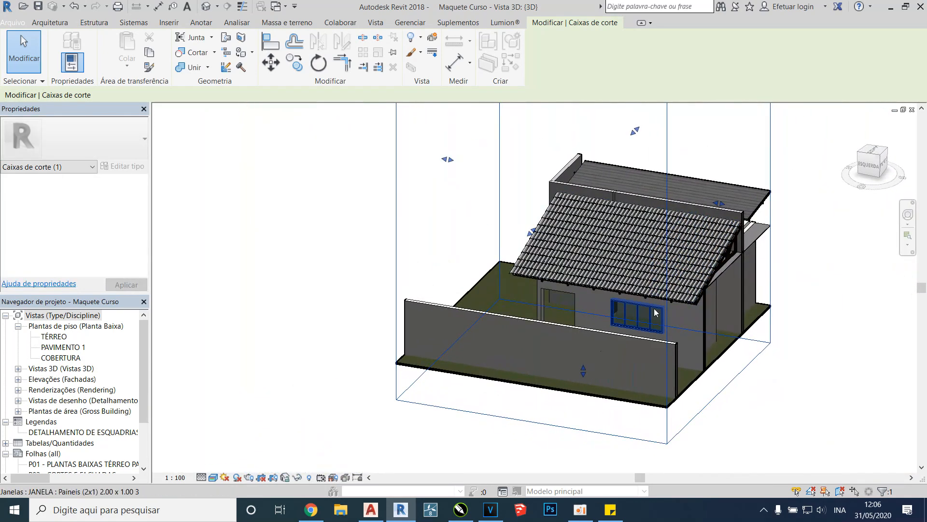
Extend the section box's front face past the facade and pull its left face inward to cut the house lengthwise
{"action": "middle_click_drag", "start_coordinate": [852, 293], "coordinate": [780, 303]}
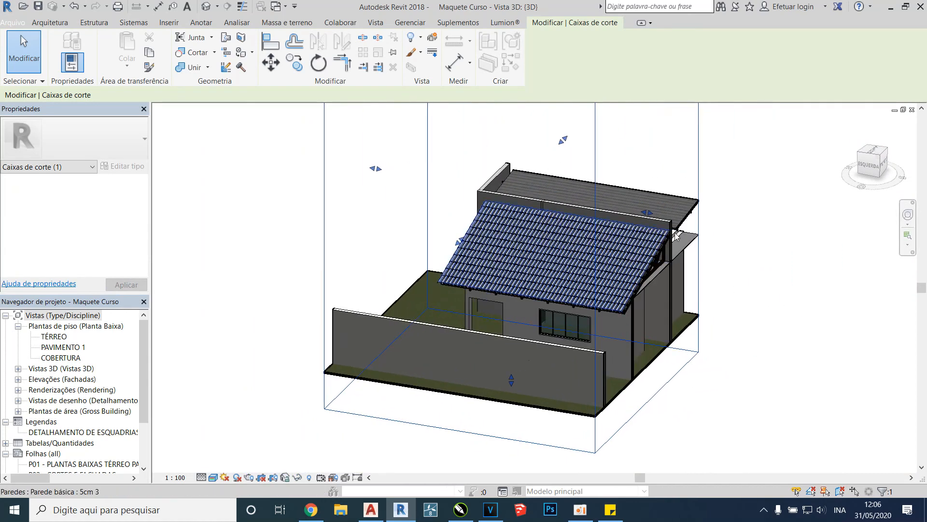
{"action": "middle_click_drag", "start_coordinate": [650, 215], "coordinate": [716, 231], "text": "shift"}
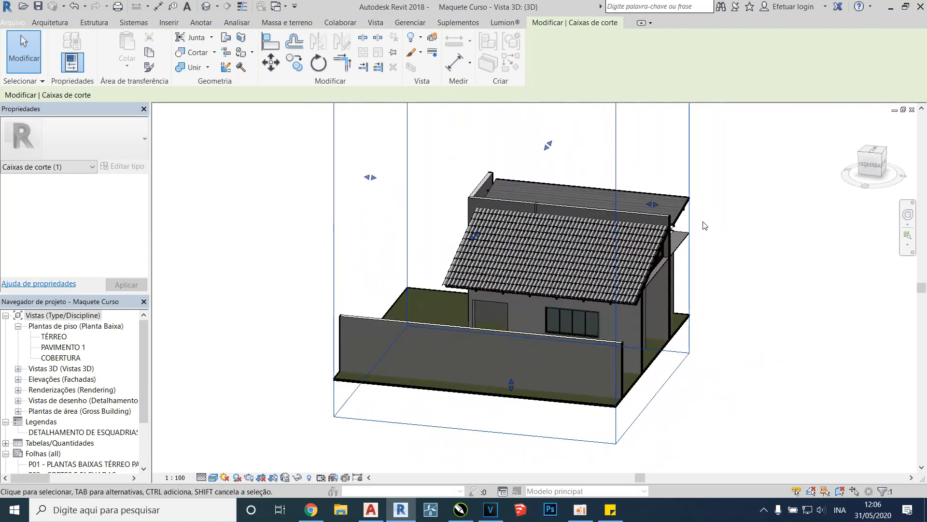
{"action": "left_click_drag", "start_coordinate": [652, 203], "coordinate": [888, 246]}
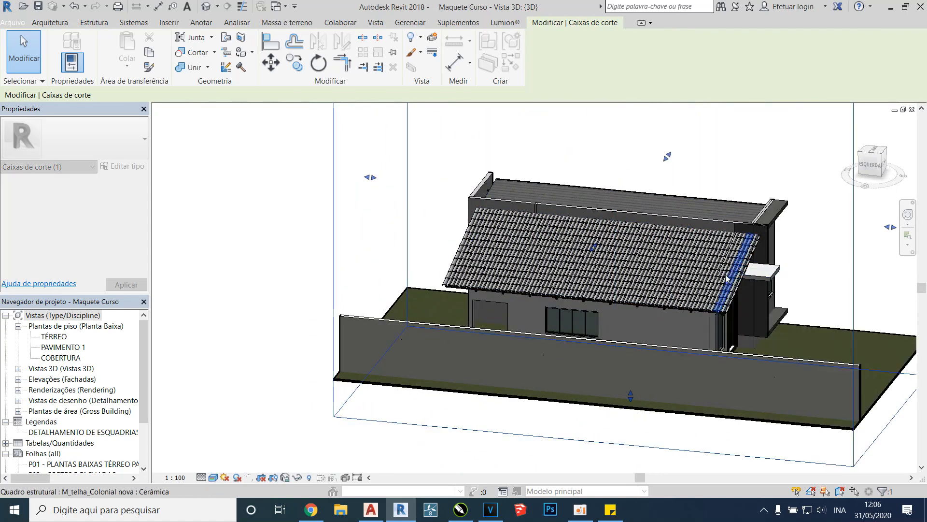
{"action": "middle_click_drag", "start_coordinate": [610, 241], "coordinate": [419, 292]}
View the lengthwise section straight from the left and examine the ceramic tile roof
{"action": "left_click_drag", "start_coordinate": [403, 298], "coordinate": [442, 261]}
{"action": "middle_click_drag", "start_coordinate": [429, 332], "coordinate": [467, 282], "text": "shift"}
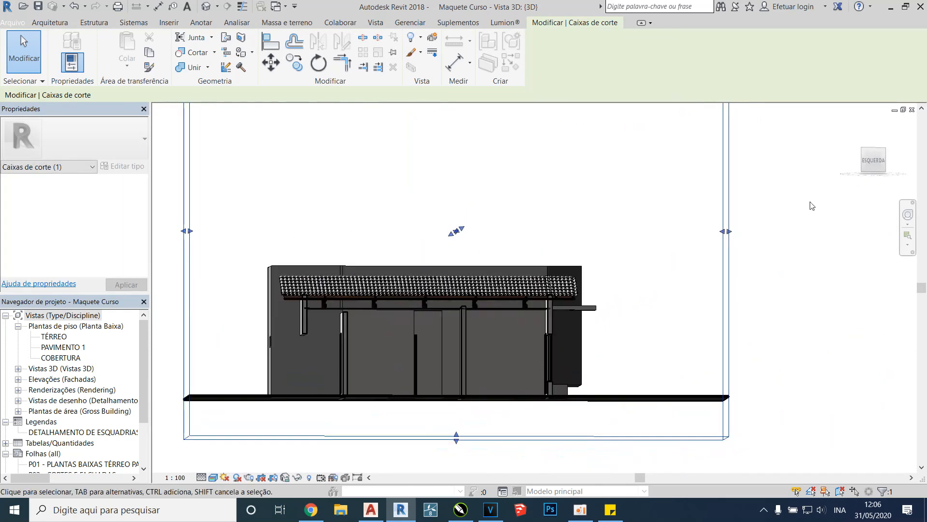
{"action": "left_click", "coordinate": [874, 163]}
{"action": "scroll", "coordinate": [378, 322], "scroll_direction": "up", "scroll_amount": 5}
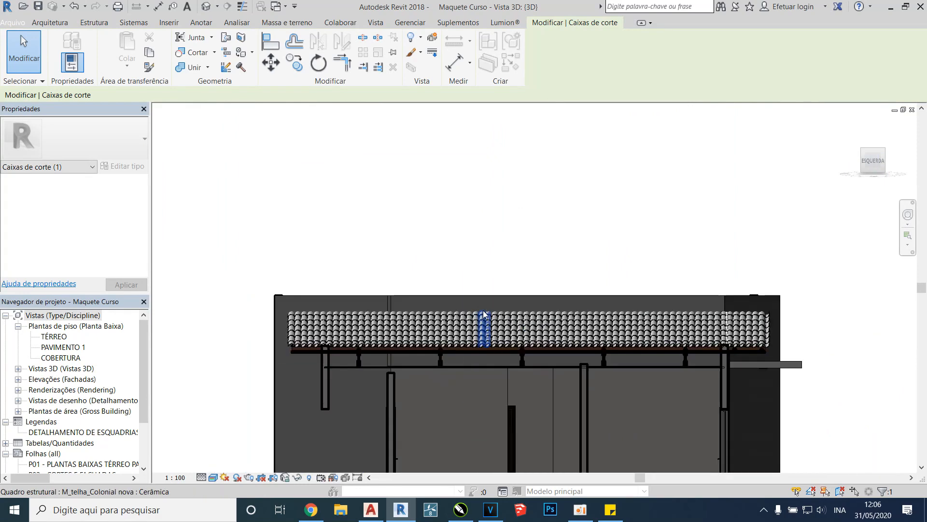
{"action": "scroll", "coordinate": [475, 346], "scroll_direction": "down", "scroll_amount": 2}
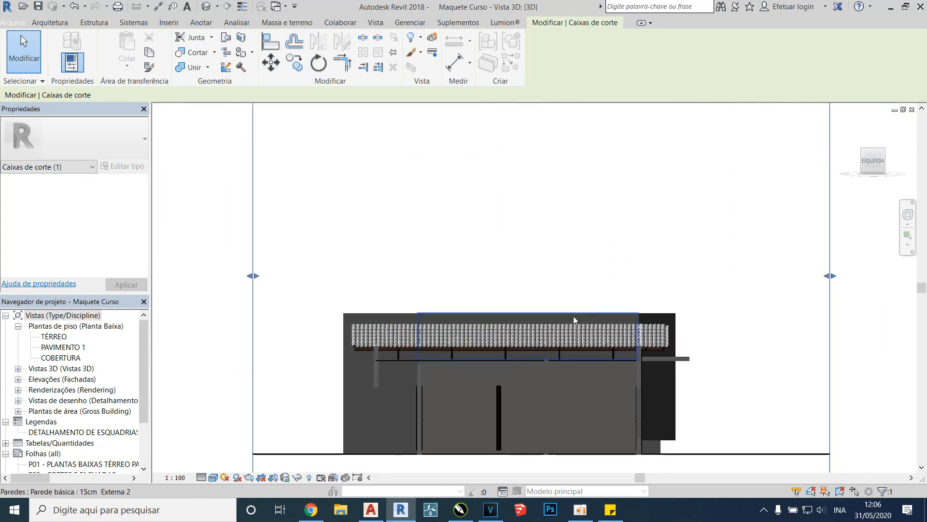
Compare the lengthwise section seen from the right with the one seen from the left, checking the roof structure in each
{"action": "middle_click_drag", "start_coordinate": [596, 317], "coordinate": [383, 333], "text": "shift"}
{"action": "left_click", "coordinate": [878, 160]}
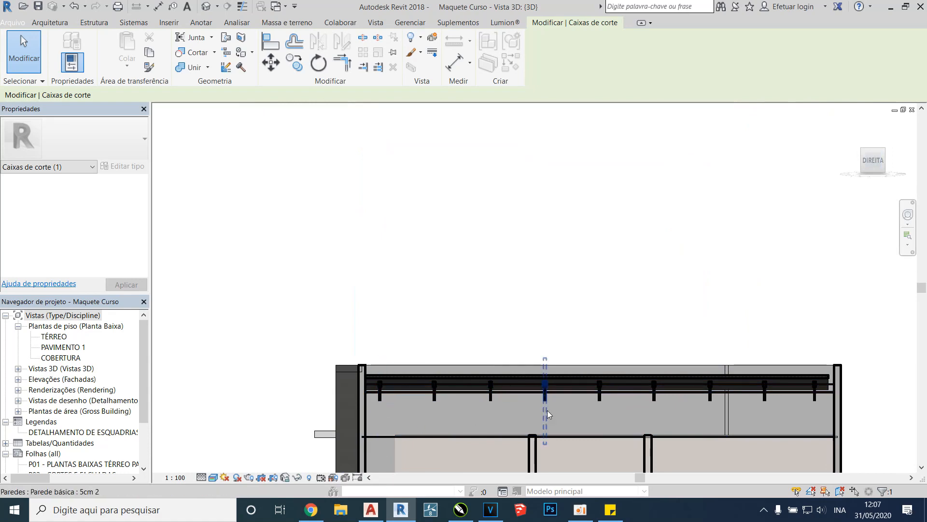
{"action": "middle_click_drag", "start_coordinate": [536, 381], "coordinate": [434, 318]}
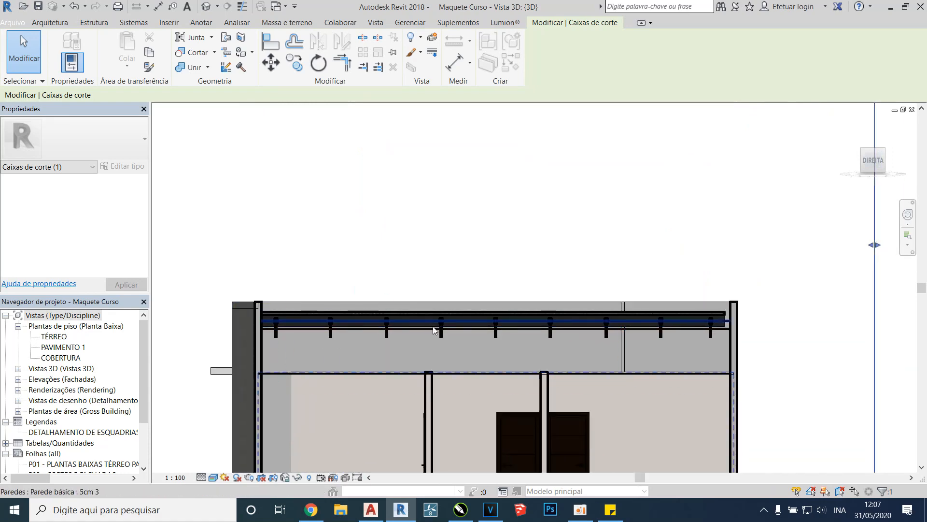
{"action": "scroll", "coordinate": [485, 201], "scroll_direction": "down", "scroll_amount": 3}
{"action": "middle_click_drag", "start_coordinate": [426, 225], "coordinate": [757, 274], "text": "shift"}
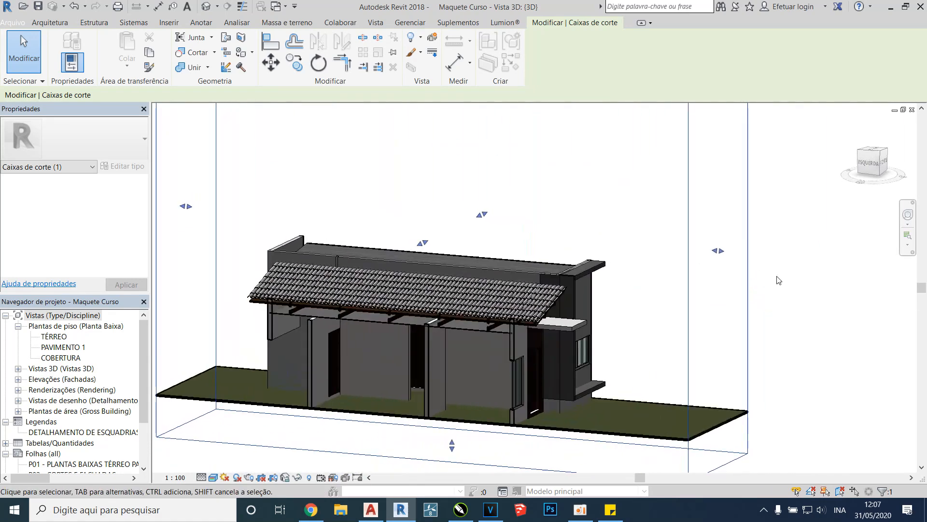
{"action": "left_click", "coordinate": [871, 162]}
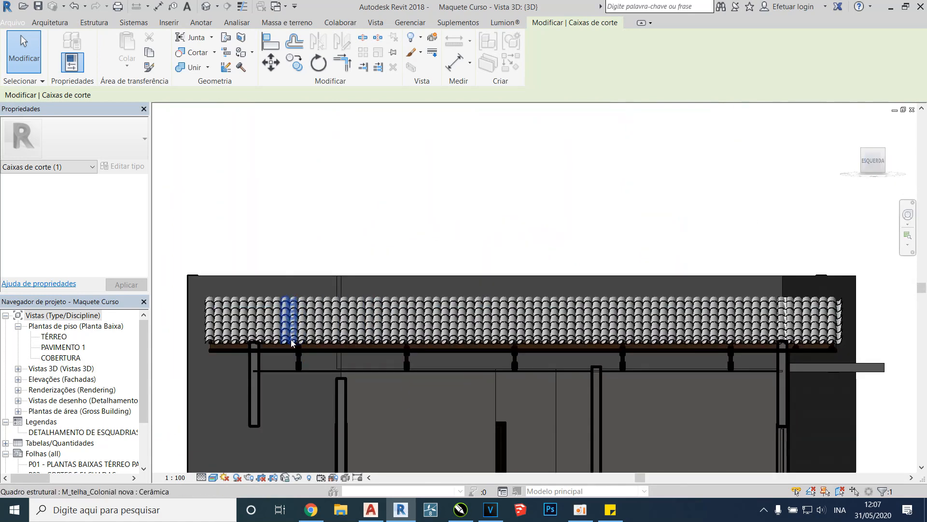
{"action": "scroll", "coordinate": [290, 300], "scroll_direction": "down", "scroll_amount": 2}
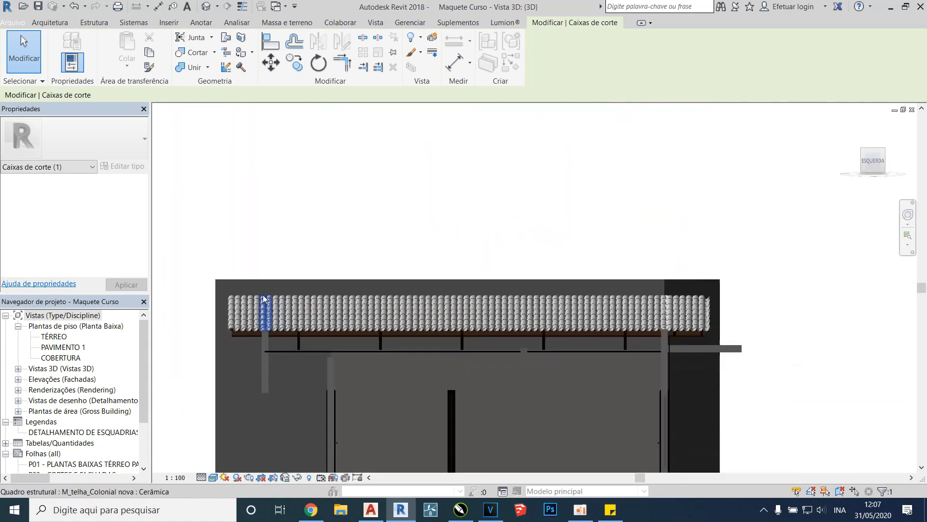
{"action": "scroll", "coordinate": [646, 299], "scroll_direction": "down", "scroll_amount": 2}
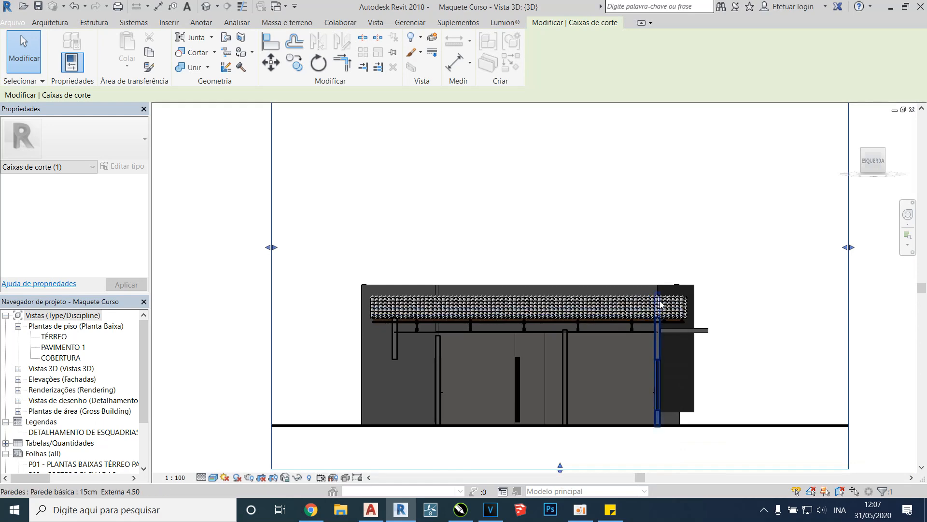
{"action": "scroll", "coordinate": [681, 294], "scroll_direction": "down", "scroll_amount": 1}
Orbit the model to the front facade and examine the projecting slab below the front window
{"action": "middle_click_drag", "start_coordinate": [694, 292], "coordinate": [724, 263], "text": "shift"}
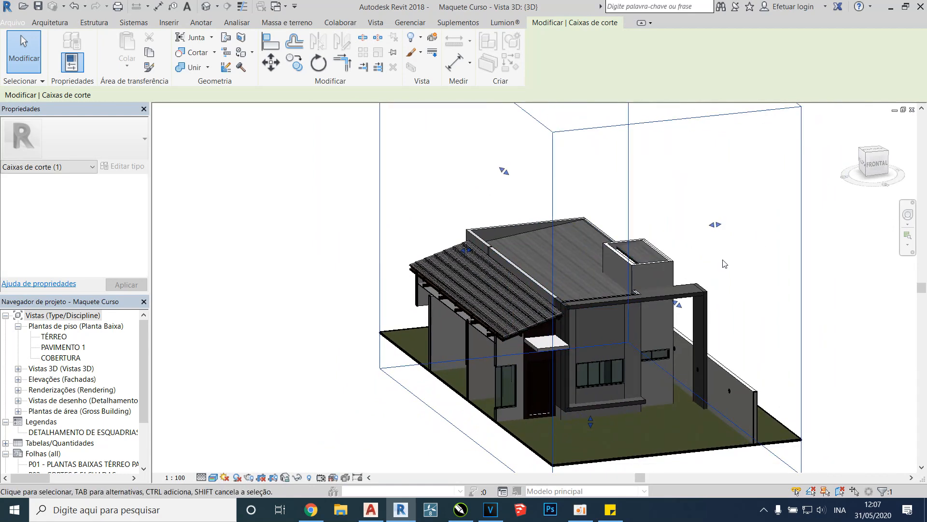
{"action": "middle_click_drag", "start_coordinate": [731, 273], "coordinate": [548, 309], "text": "shift"}
{"action": "middle_click_drag", "start_coordinate": [606, 323], "coordinate": [485, 359], "text": "shift"}
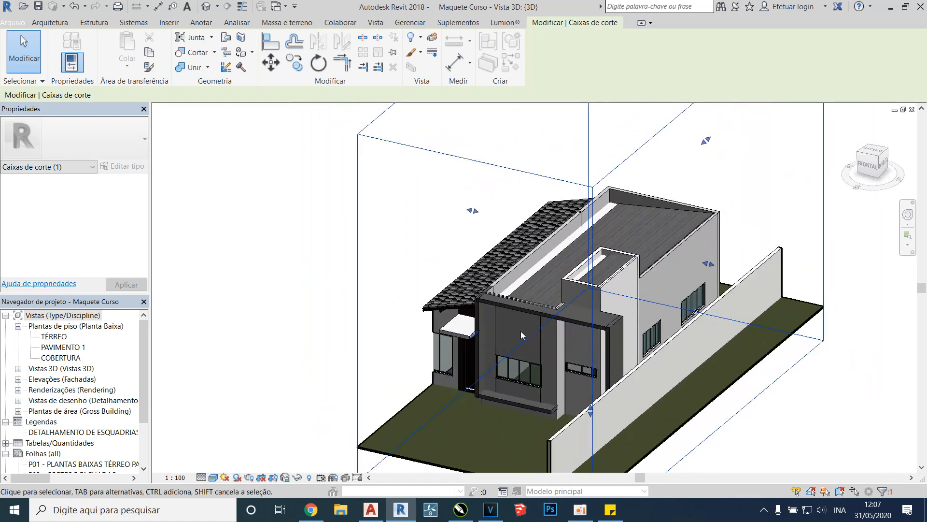
{"action": "scroll", "coordinate": [512, 372], "scroll_direction": "up", "scroll_amount": 3}
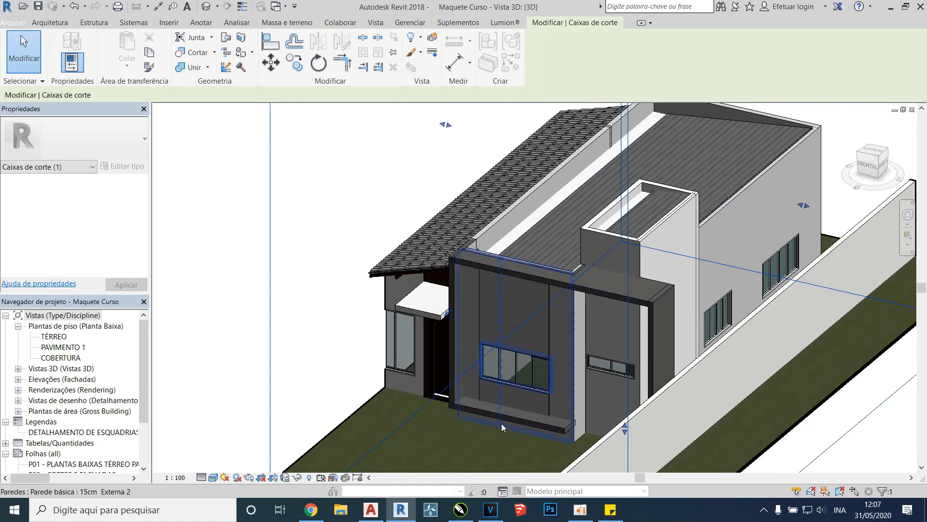
{"action": "scroll", "coordinate": [501, 430], "scroll_direction": "up", "scroll_amount": 3}
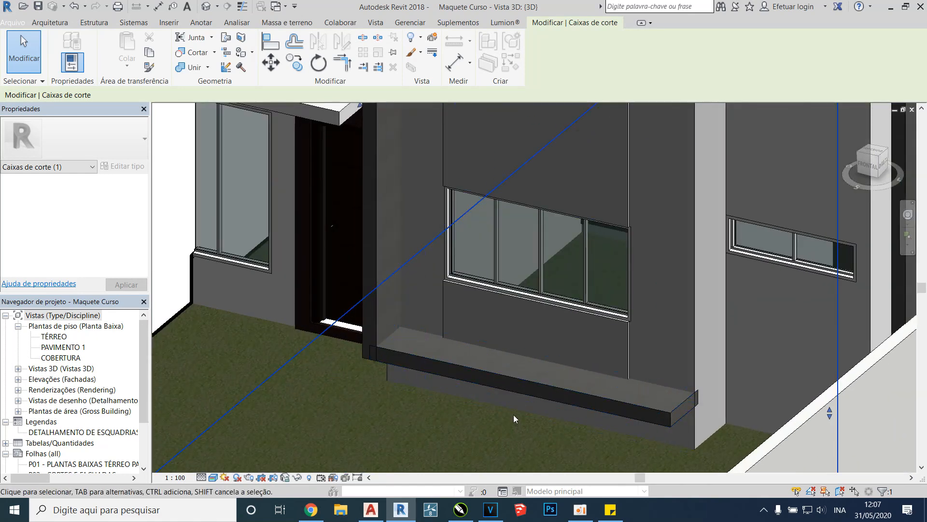
{"action": "scroll", "coordinate": [515, 410], "scroll_direction": "down", "scroll_amount": 5}
{"action": "scroll", "coordinate": [502, 337], "scroll_direction": "down", "scroll_amount": 3}
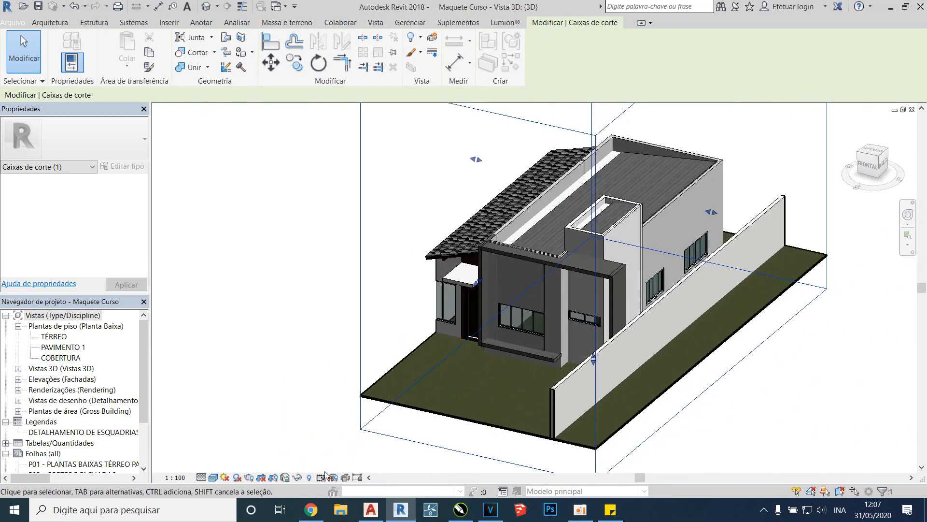
Switch to AutoCAD and examine the section marks A and B on the PLANTA BAIXA floor plan
{"action": "left_click", "coordinate": [370, 509]}
{"action": "middle_click_drag", "start_coordinate": [451, 325], "coordinate": [428, 419]}
{"action": "middle_click_drag", "start_coordinate": [494, 269], "coordinate": [478, 401]}
{"action": "scroll", "coordinate": [492, 224], "scroll_direction": "up", "scroll_amount": 7}
{"action": "middle_click_drag", "start_coordinate": [541, 221], "coordinate": [541, 303]}
{"action": "middle_click_drag", "start_coordinate": [319, 160], "coordinate": [316, 229]}
{"action": "scroll", "coordinate": [292, 216], "scroll_direction": "up", "scroll_amount": 2}
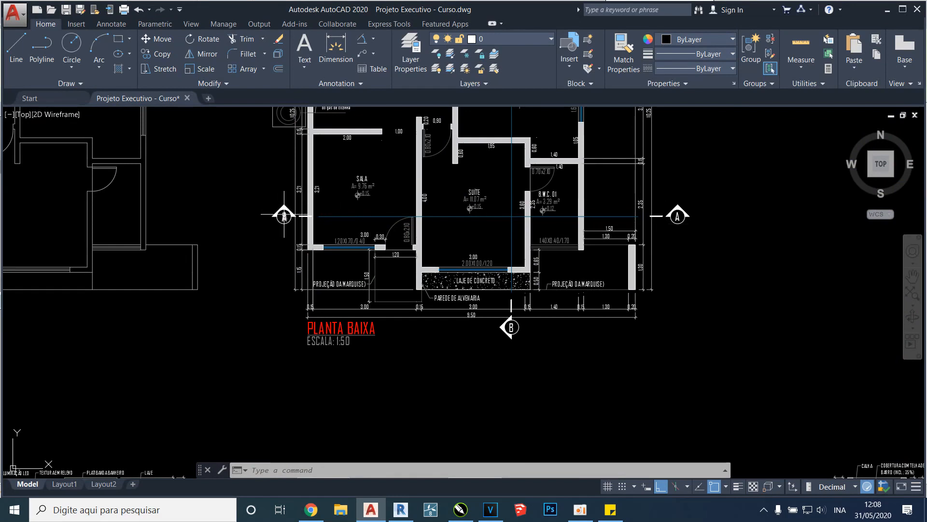
{"action": "middle_click_drag", "start_coordinate": [287, 229], "coordinate": [287, 274]}
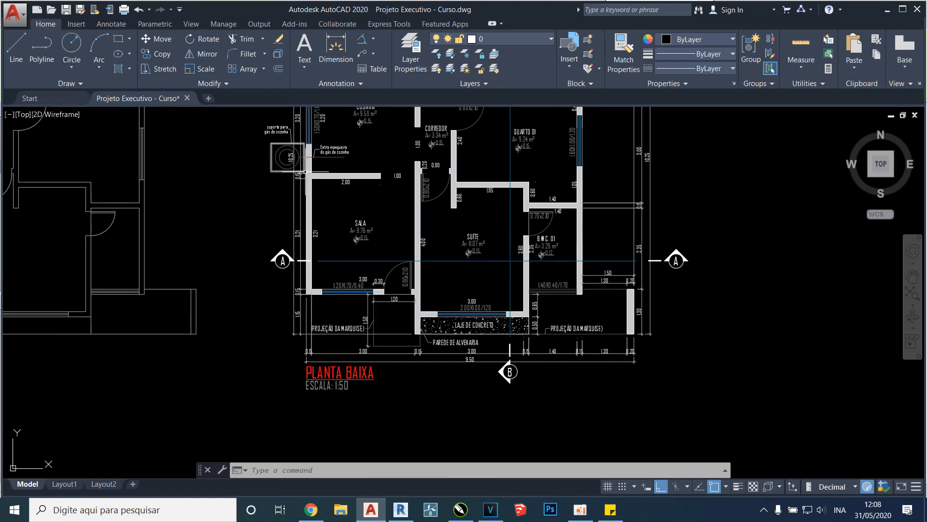
Examine the CORTE AA section drawing below the floor plan
{"action": "scroll", "coordinate": [305, 260], "scroll_direction": "down", "scroll_amount": 4}
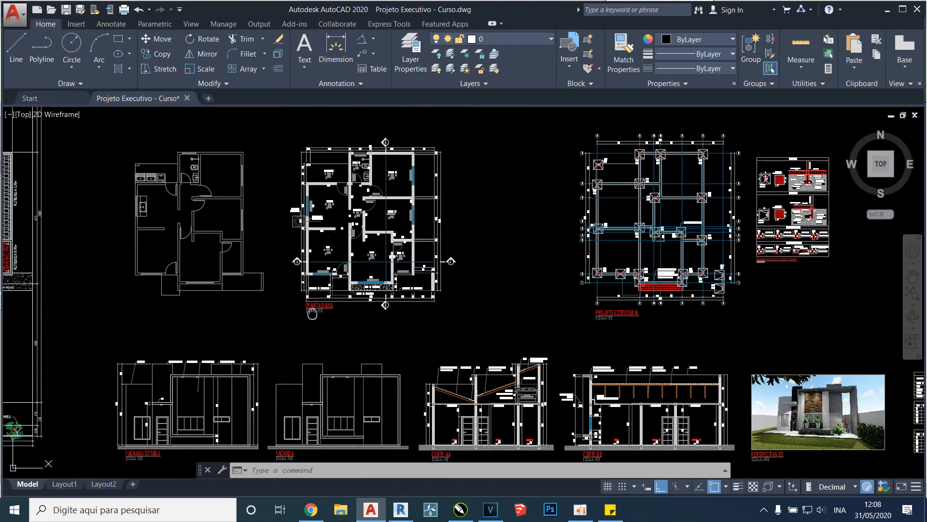
{"action": "middle_click_drag", "start_coordinate": [312, 315], "coordinate": [314, 225]}
{"action": "scroll", "coordinate": [442, 344], "scroll_direction": "up", "scroll_amount": 3}
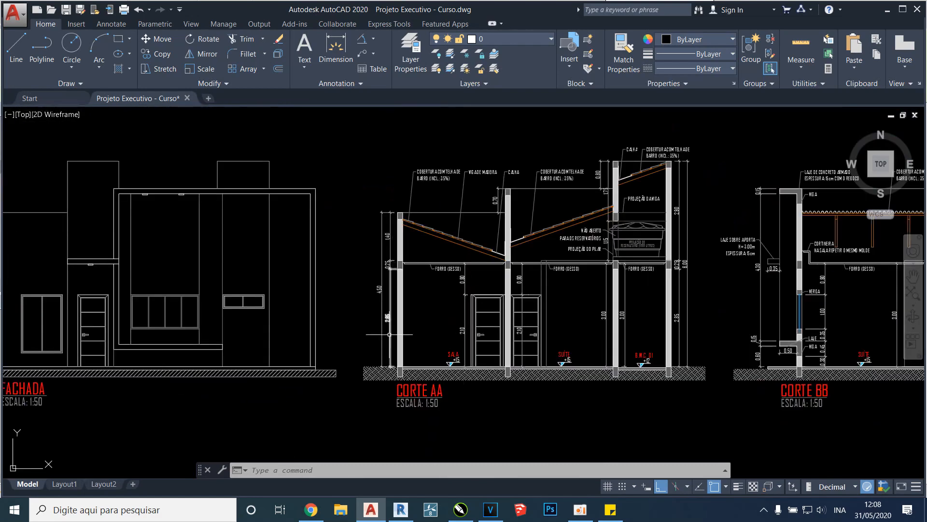
Compare the path of section line A on the PLANTA BAIXA floor plan with the doors drawn in CORTE AA
{"action": "middle_click_drag", "start_coordinate": [364, 204], "coordinate": [365, 434]}
{"action": "middle_click_drag", "start_coordinate": [251, 203], "coordinate": [279, 268]}
{"action": "middle_click_drag", "start_coordinate": [196, 151], "coordinate": [221, 195]}
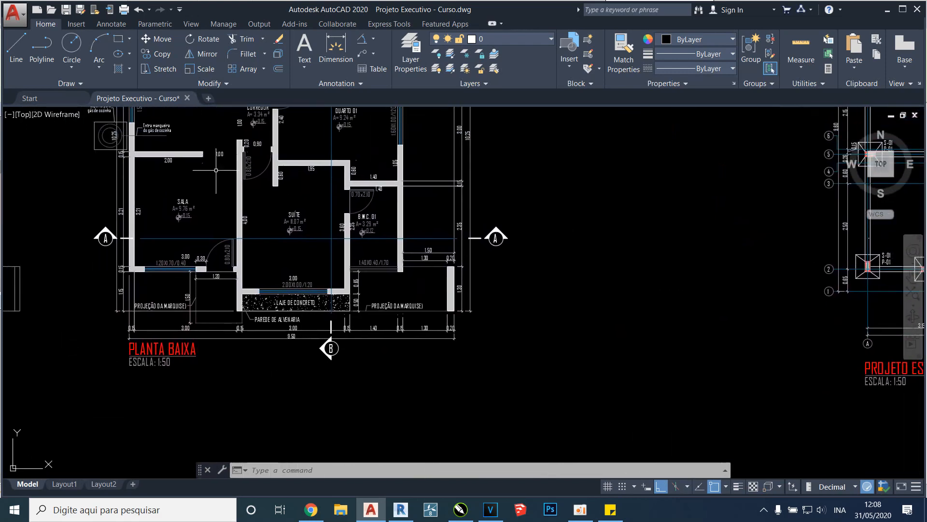
{"action": "middle_click_drag", "start_coordinate": [205, 158], "coordinate": [233, 262]}
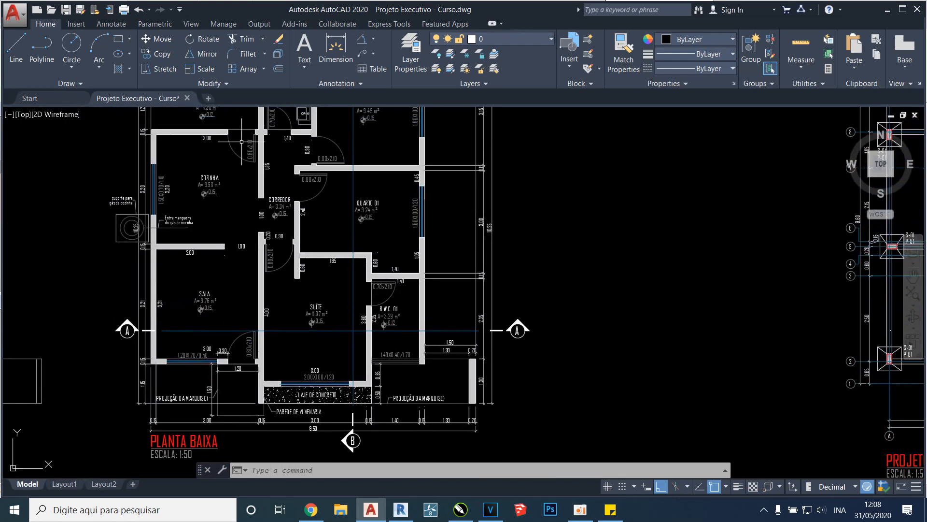
{"action": "scroll", "coordinate": [270, 241], "scroll_direction": "down", "scroll_amount": 5}
{"action": "middle_click_drag", "start_coordinate": [365, 430], "coordinate": [384, 309]}
{"action": "scroll", "coordinate": [387, 313], "scroll_direction": "up", "scroll_amount": 8}
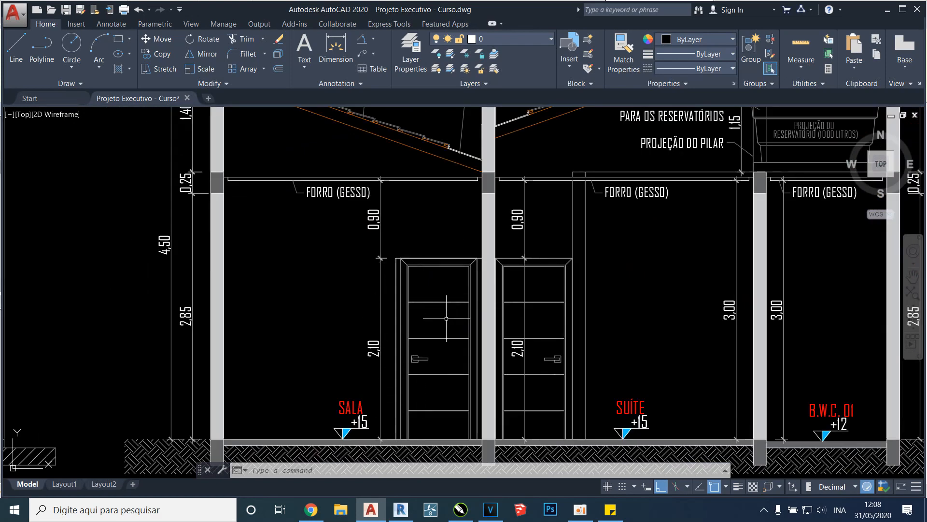
Locate the doors beyond section line A around SALA and SUÍTE on the floor plan
{"action": "scroll", "coordinate": [436, 346], "scroll_direction": "down", "scroll_amount": 7}
{"action": "middle_click_drag", "start_coordinate": [437, 193], "coordinate": [299, 372]}
{"action": "scroll", "coordinate": [300, 242], "scroll_direction": "up", "scroll_amount": 7}
{"action": "middle_click_drag", "start_coordinate": [311, 441], "coordinate": [318, 327]}
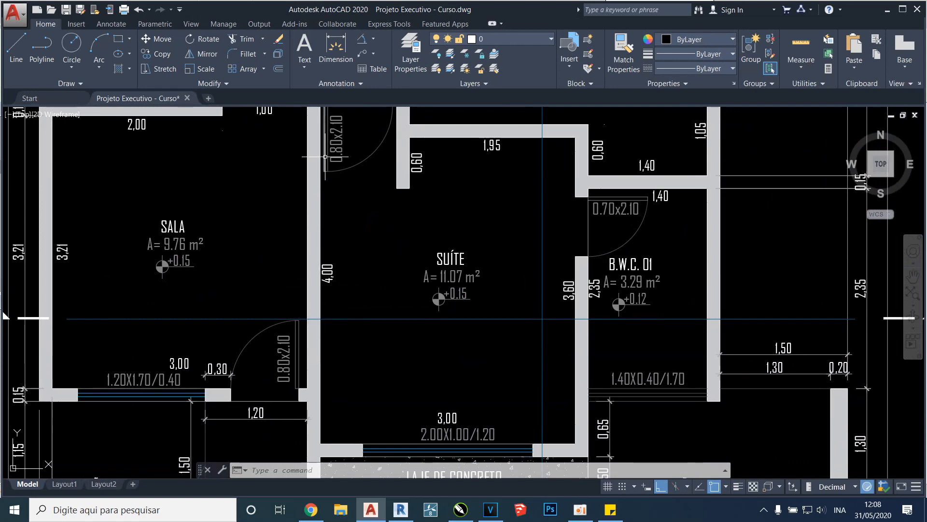
{"action": "middle_click_drag", "start_coordinate": [393, 150], "coordinate": [393, 184]}
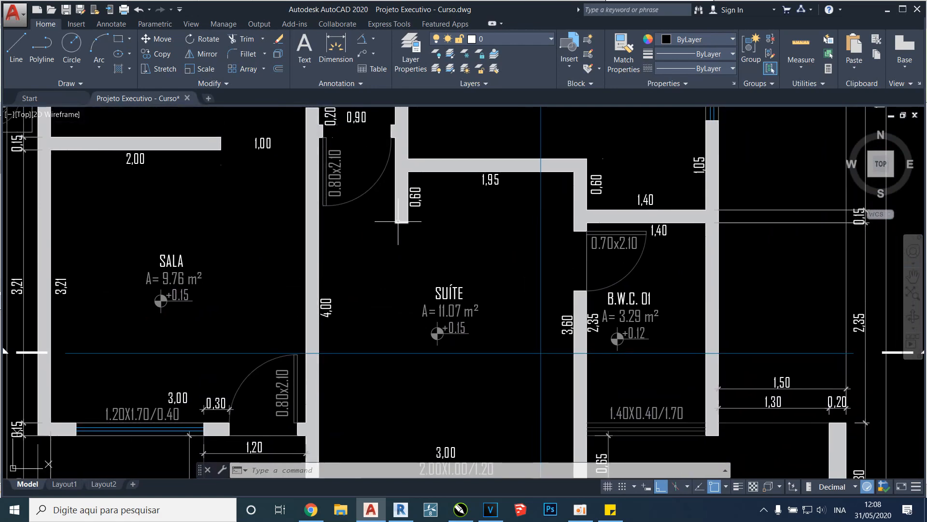
Examine the cut walls, plaster ceilings and floor levels of SALA, SUÍTE and B.W.C. 01 in CORTE AA
{"action": "scroll", "coordinate": [420, 220], "scroll_direction": "down", "scroll_amount": 5}
{"action": "scroll", "coordinate": [481, 268], "scroll_direction": "down", "scroll_amount": 5}
{"action": "scroll", "coordinate": [522, 351], "scroll_direction": "up", "scroll_amount": 8}
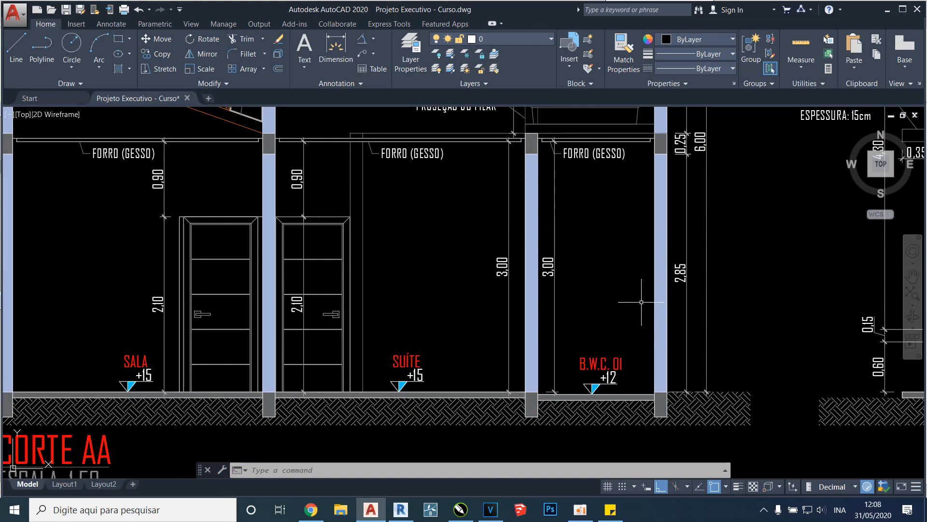
{"action": "scroll", "coordinate": [642, 300], "scroll_direction": "down", "scroll_amount": 4}
{"action": "scroll", "coordinate": [560, 207], "scroll_direction": "up", "scroll_amount": 2}
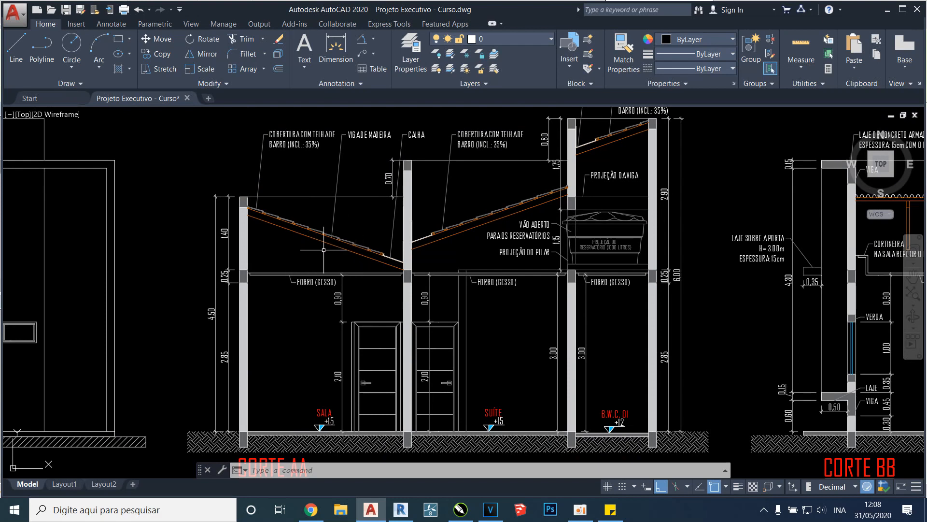
Examine the clay tile roof slopes, wooden beam, gutters and water tank opening in the upper part of CORTE AA
{"action": "middle_click_drag", "start_coordinate": [551, 237], "coordinate": [510, 296]}
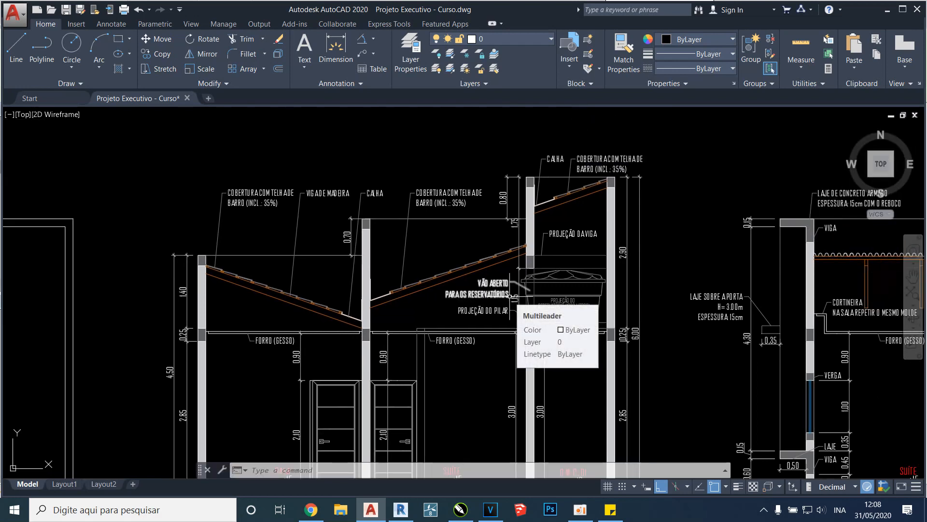
{"action": "scroll", "coordinate": [499, 242], "scroll_direction": "up", "scroll_amount": 4}
{"action": "scroll", "coordinate": [328, 275], "scroll_direction": "down", "scroll_amount": 4}
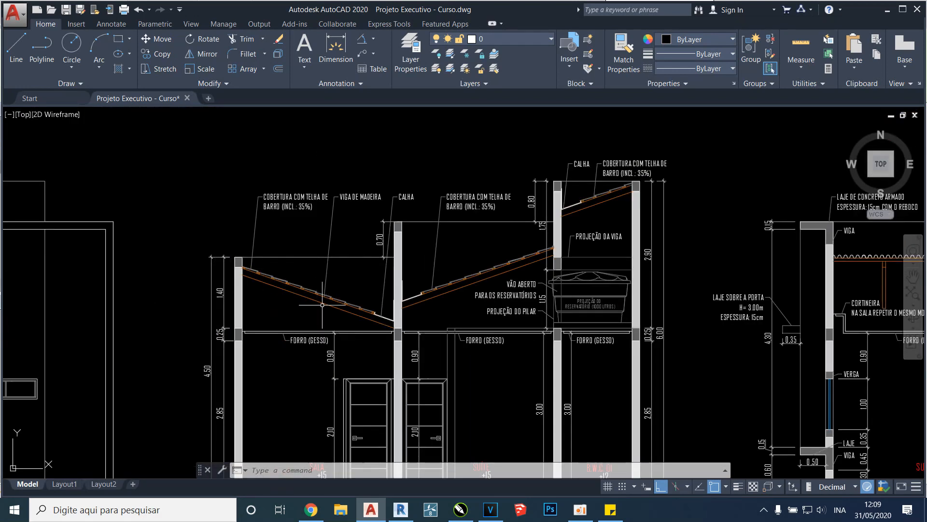
{"action": "scroll", "coordinate": [343, 314], "scroll_direction": "up", "scroll_amount": 2}
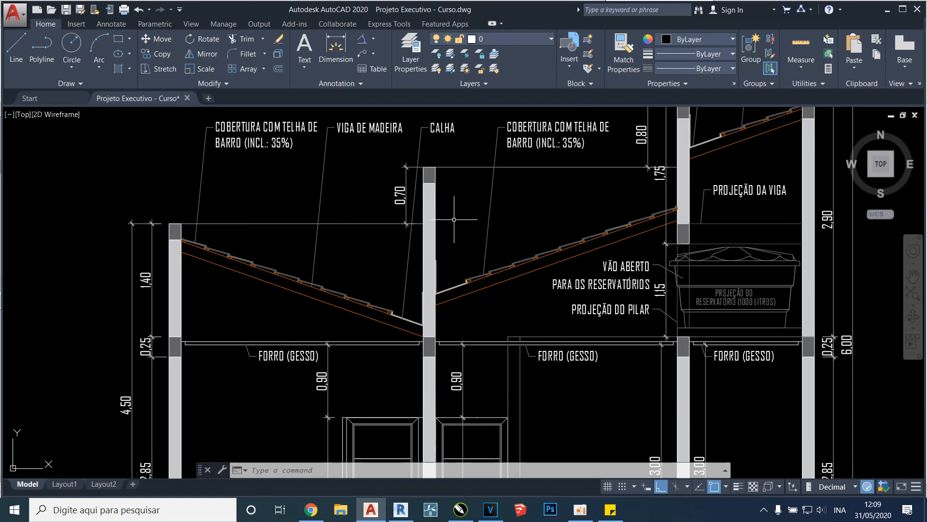
{"action": "mouse_move", "coordinate": [275, 285]}
{"action": "middle_click_drag", "start_coordinate": [427, 260], "coordinate": [377, 288]}
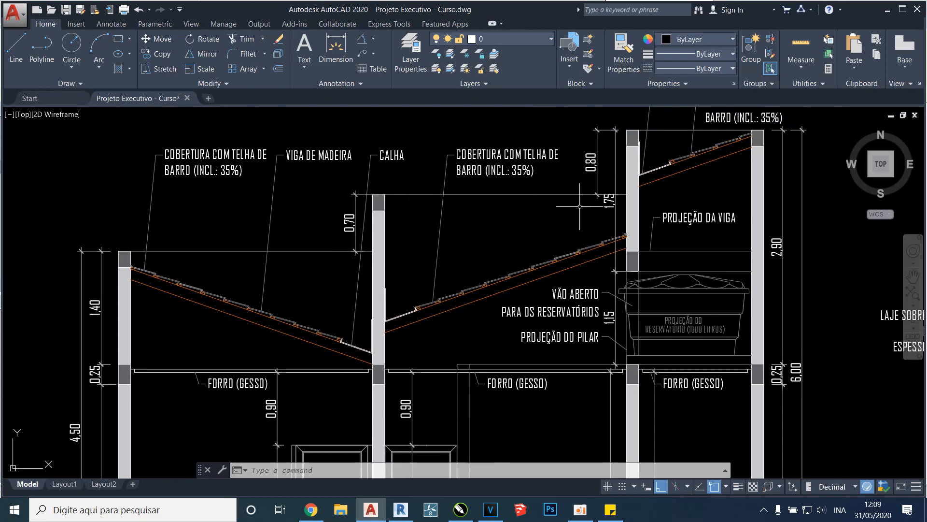
Examine the CORTE BB section drawing beside CORTE AA
{"action": "scroll", "coordinate": [466, 219], "scroll_direction": "down", "scroll_amount": 6}
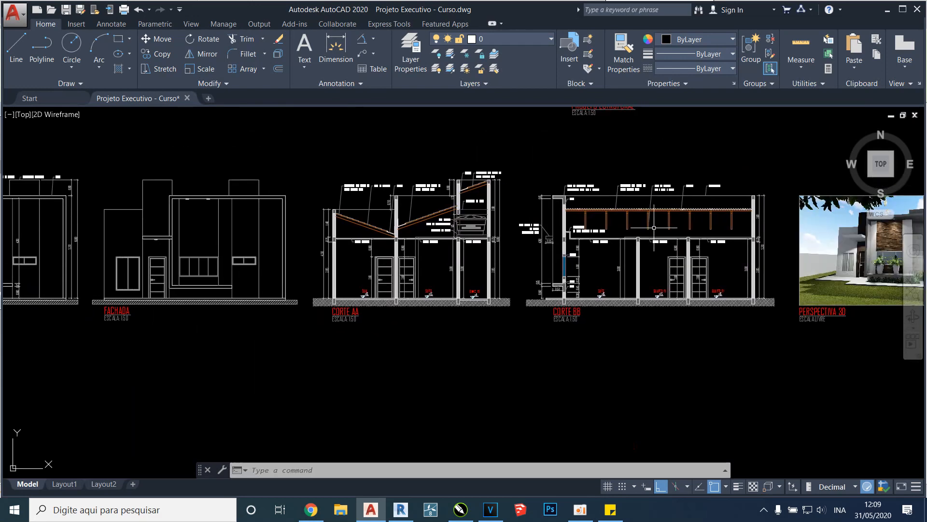
{"action": "scroll", "coordinate": [653, 227], "scroll_direction": "up", "scroll_amount": 4}
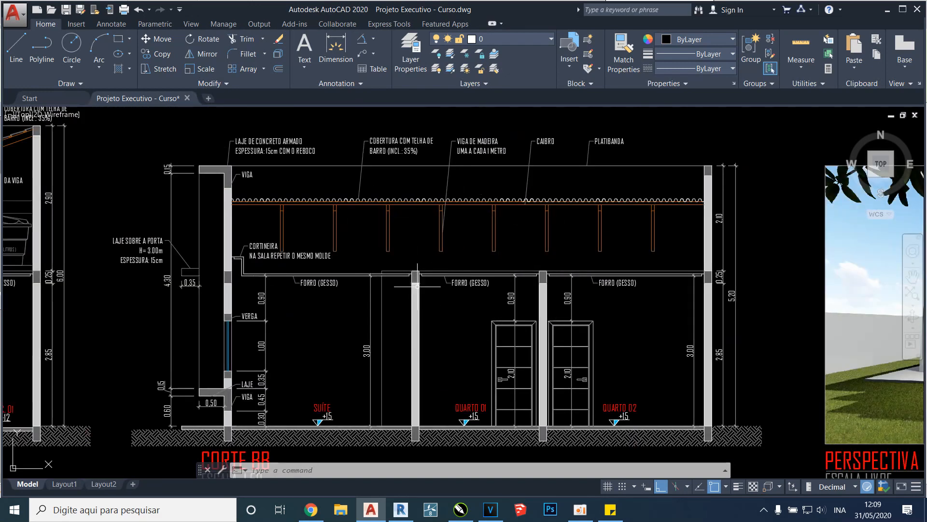
{"action": "scroll", "coordinate": [509, 344], "scroll_direction": "down", "scroll_amount": 2}
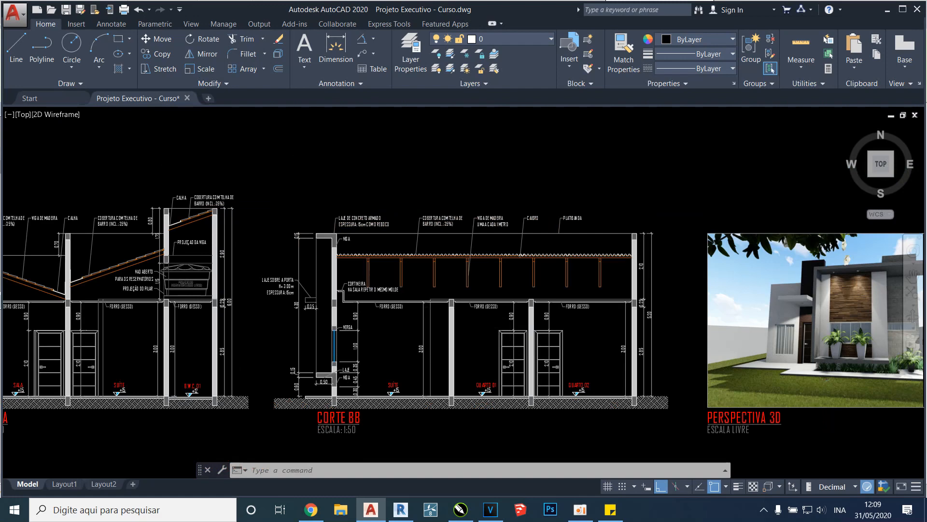
Check the viewing direction of the section A marks on both sides of the PLANTA BAIXA floor plan
{"action": "scroll", "coordinate": [509, 344], "scroll_direction": "down", "scroll_amount": 6}
{"action": "scroll", "coordinate": [353, 300], "scroll_direction": "up", "scroll_amount": 8}
{"action": "scroll", "coordinate": [401, 416], "scroll_direction": "up", "scroll_amount": 2}
{"action": "scroll", "coordinate": [408, 420], "scroll_direction": "down", "scroll_amount": 2}
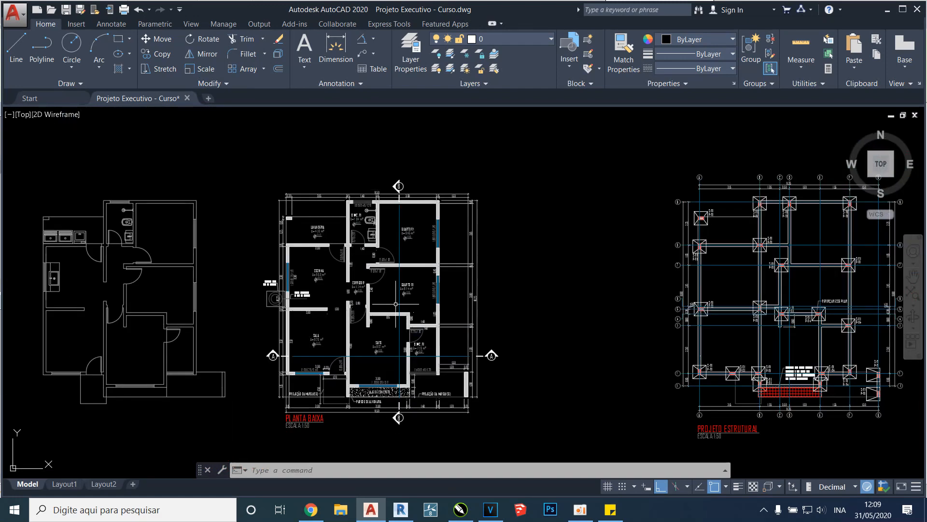
{"action": "scroll", "coordinate": [397, 297], "scroll_direction": "up", "scroll_amount": 4}
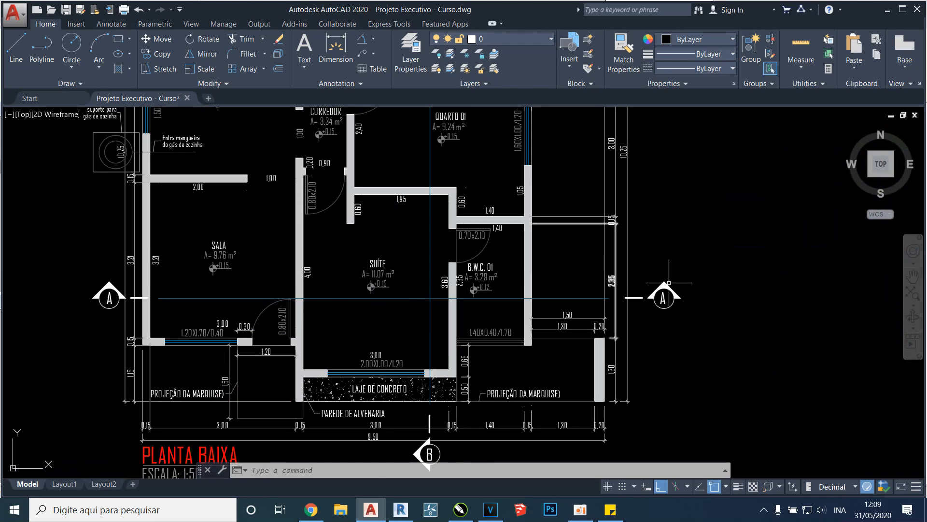
{"action": "scroll", "coordinate": [514, 278], "scroll_direction": "down", "scroll_amount": 2}
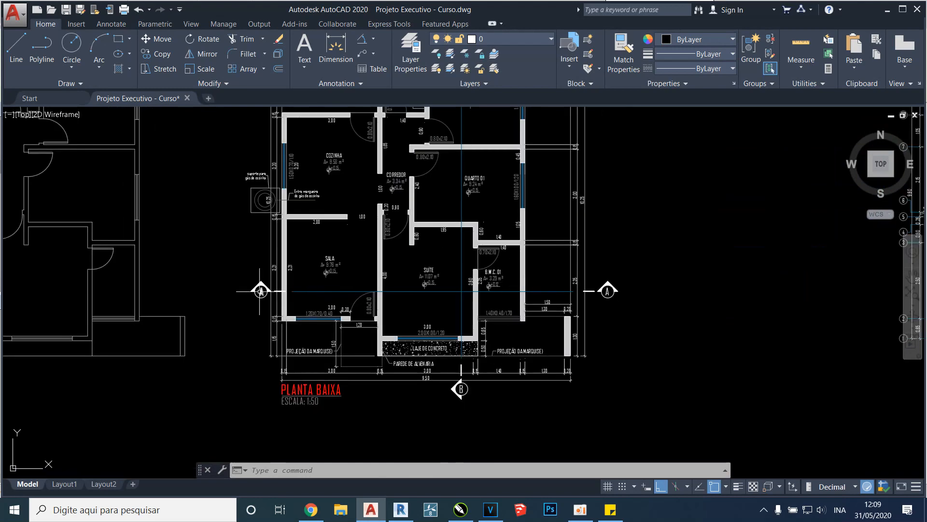
{"action": "scroll", "coordinate": [253, 288], "scroll_direction": "up", "scroll_amount": 4}
{"action": "scroll", "coordinate": [252, 289], "scroll_direction": "down", "scroll_amount": 2}
{"action": "scroll", "coordinate": [391, 276], "scroll_direction": "down", "scroll_amount": 2}
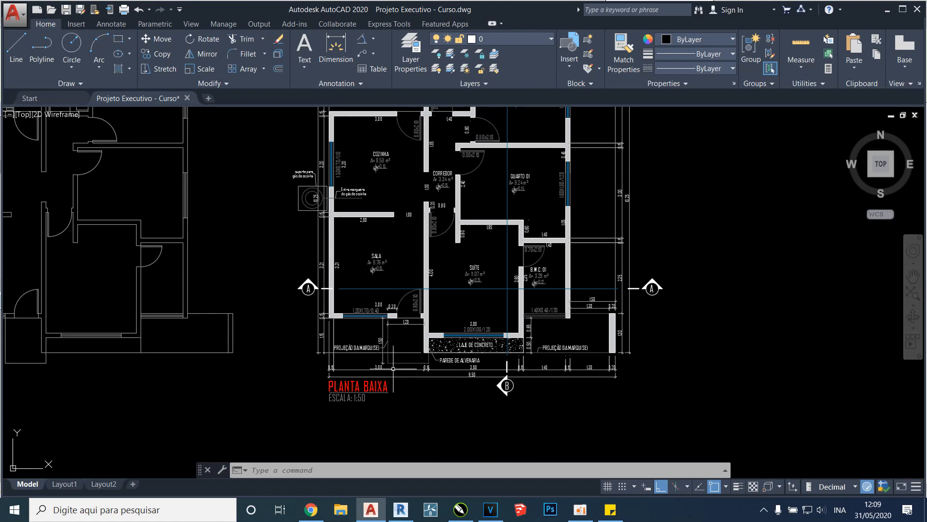
Follow section line B through the front window and concrete slab on the floor plan and find both in CORTE BB
{"action": "middle_click_drag", "start_coordinate": [504, 177], "coordinate": [476, 213]}
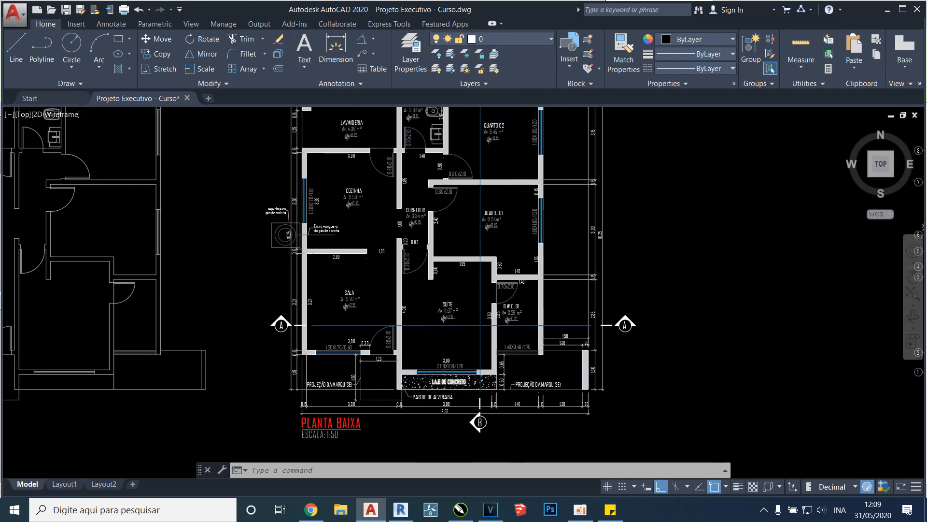
{"action": "scroll", "coordinate": [474, 386], "scroll_direction": "up", "scroll_amount": 2}
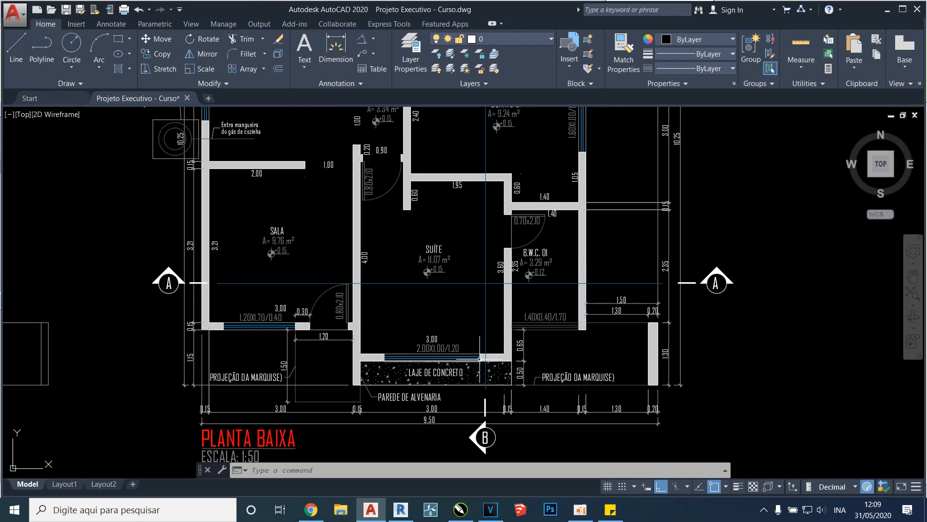
{"action": "scroll", "coordinate": [435, 207], "scroll_direction": "down", "scroll_amount": 10}
{"action": "scroll", "coordinate": [579, 265], "scroll_direction": "up", "scroll_amount": 10}
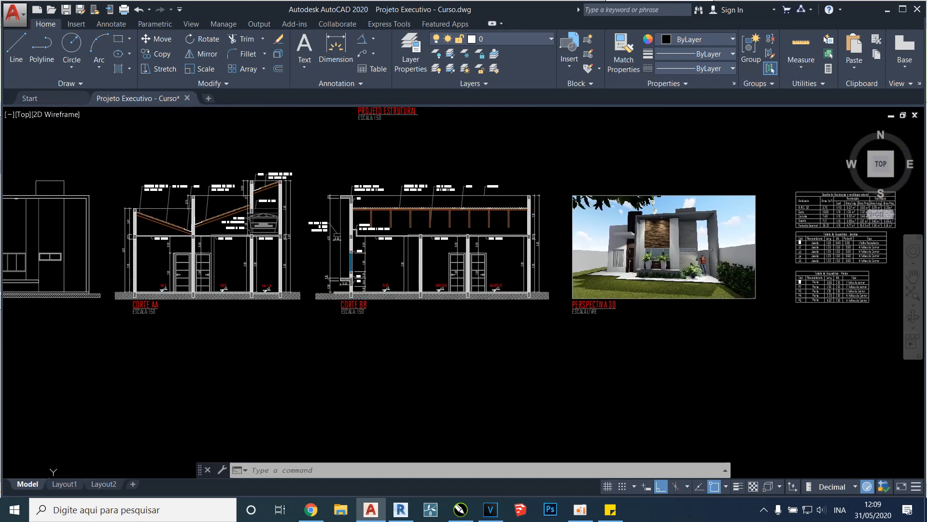
{"action": "middle_click_drag", "start_coordinate": [251, 302], "coordinate": [251, 362]}
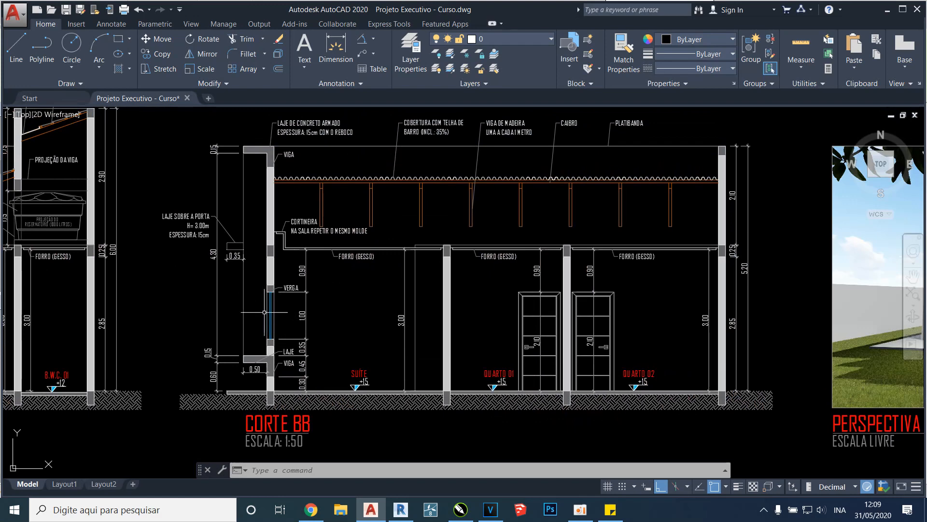
{"action": "scroll", "coordinate": [278, 297], "scroll_direction": "up", "scroll_amount": 3}
{"action": "scroll", "coordinate": [283, 270], "scroll_direction": "down", "scroll_amount": 3}
Switch to Revit and move the right face of the section box inward until it cuts lengthwise through the house
{"action": "left_click", "coordinate": [400, 509]}
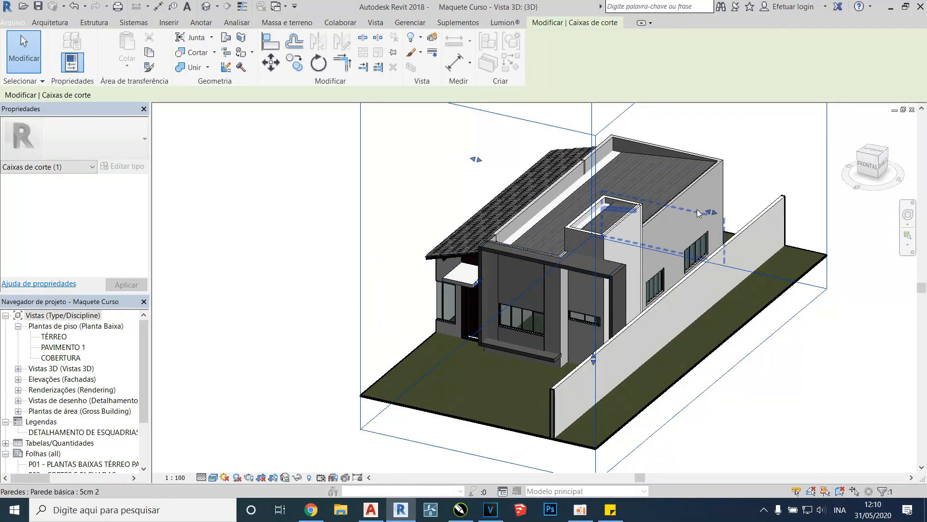
{"action": "left_click_drag", "start_coordinate": [711, 212], "coordinate": [648, 198]}
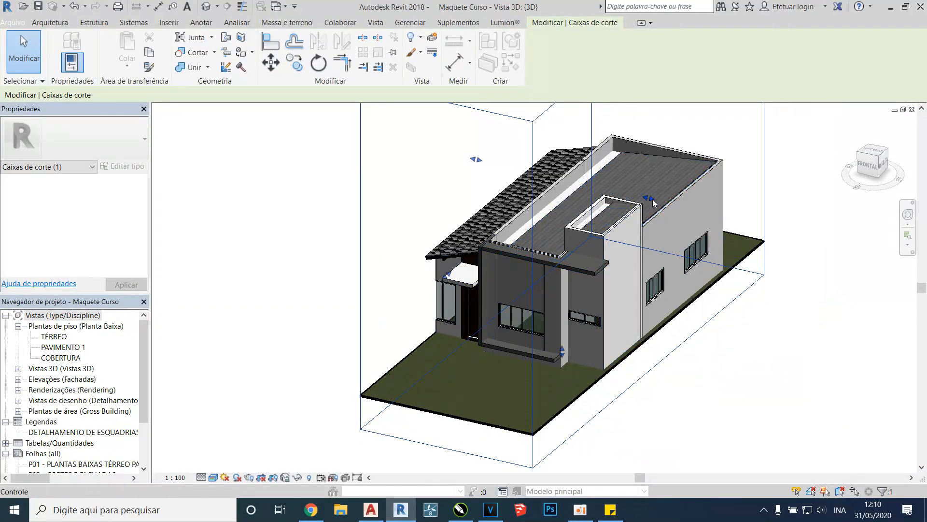
{"action": "left_click_drag", "start_coordinate": [647, 199], "coordinate": [637, 198]}
View the cut model from the right side and examine the front window, walls, doors and roof in section
{"action": "scroll", "coordinate": [601, 320], "scroll_direction": "up", "scroll_amount": 4}
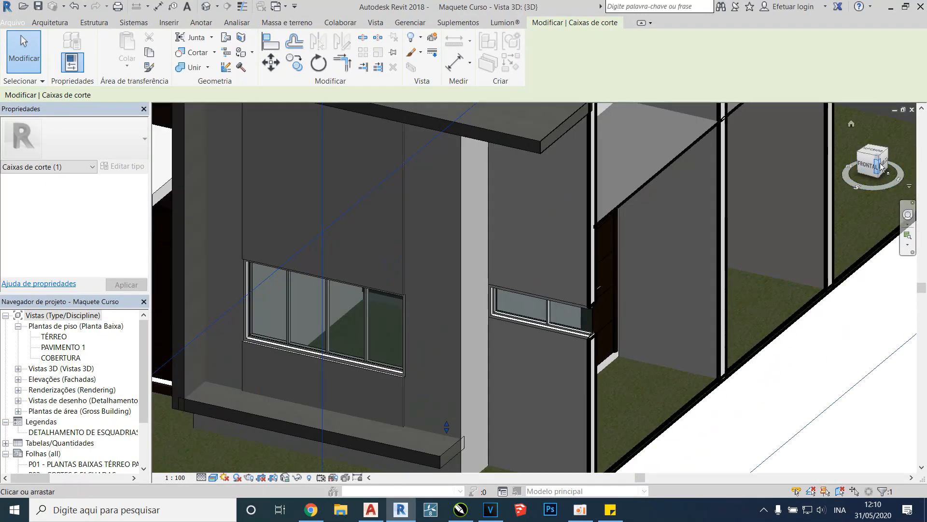
{"action": "left_click", "coordinate": [882, 165]}
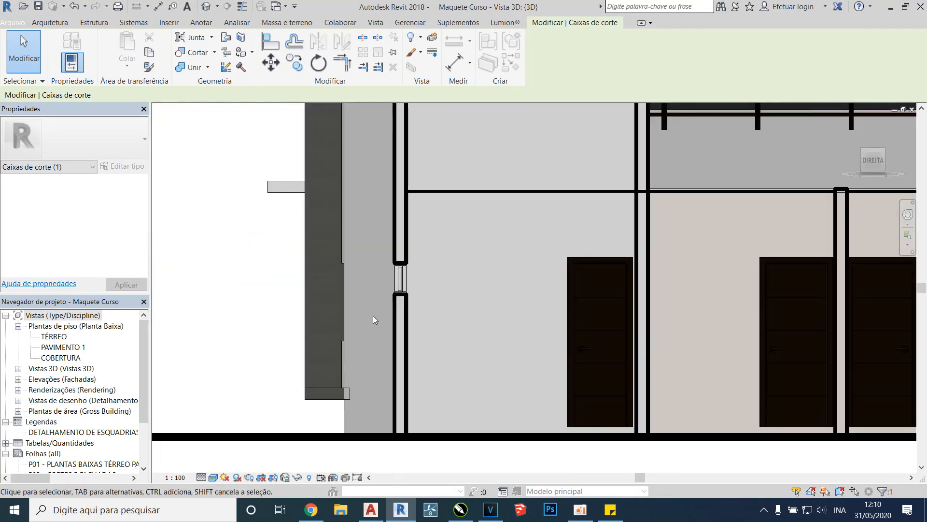
{"action": "scroll", "coordinate": [407, 272], "scroll_direction": "down", "scroll_amount": 1}
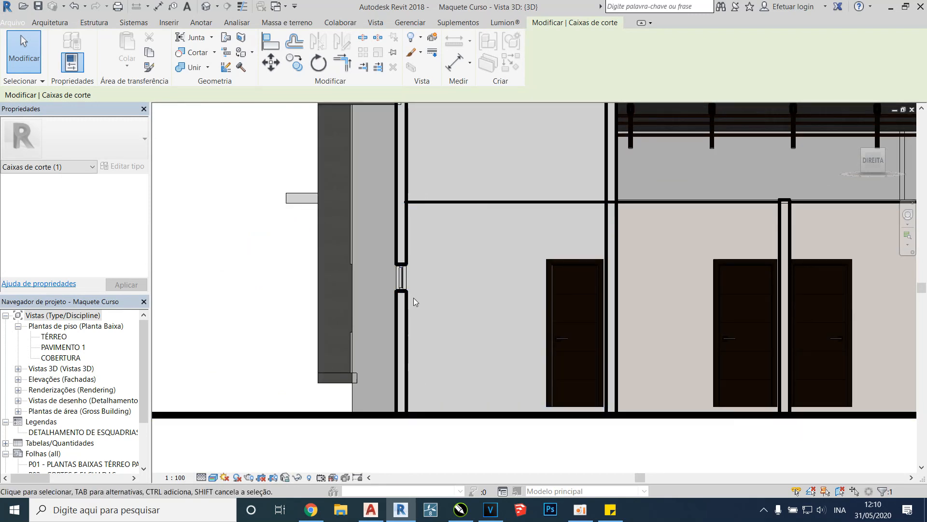
{"action": "scroll", "coordinate": [415, 267], "scroll_direction": "down", "scroll_amount": 2}
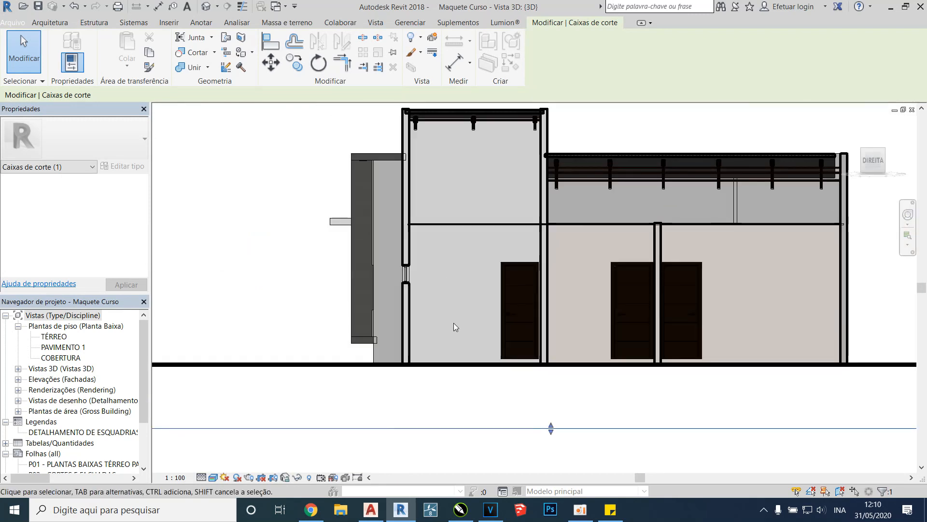
Switch back to AutoCAD and examine the rooms, doors and height dimensions in the lower part of CORTE BB
{"action": "left_click", "coordinate": [371, 509]}
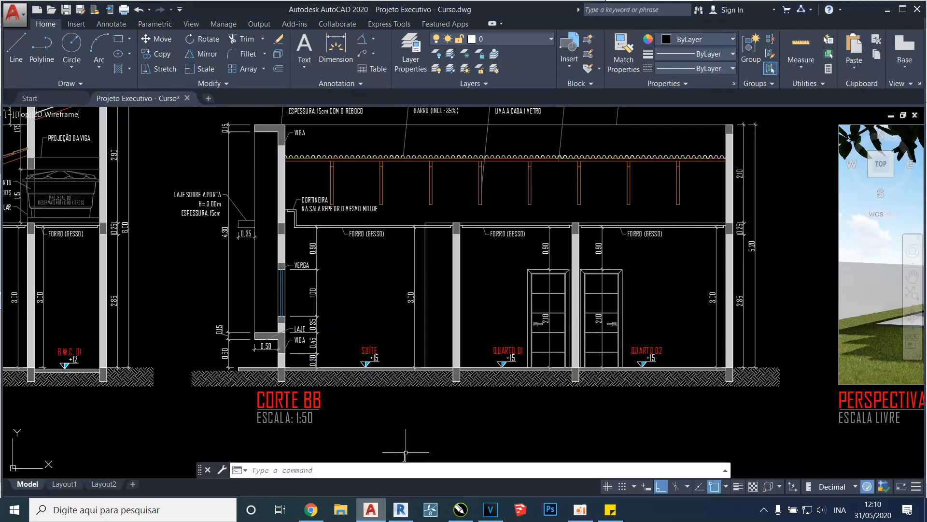
{"action": "scroll", "coordinate": [550, 319], "scroll_direction": "up", "scroll_amount": 2}
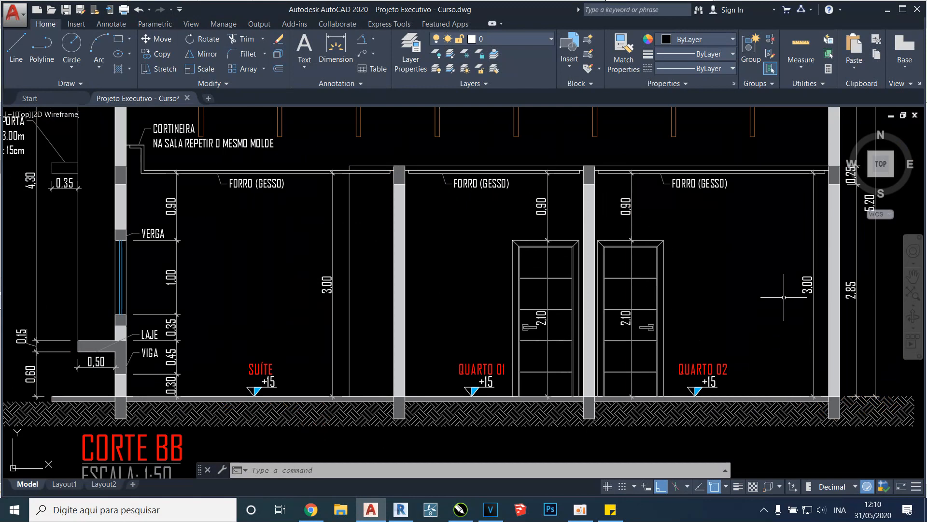
{"action": "scroll", "coordinate": [718, 259], "scroll_direction": "down", "scroll_amount": 2}
Examine the roof annotations of CORTE BB, covering the clay tiles, wooden beams, rafter and parapet
{"action": "middle_click_drag", "start_coordinate": [444, 229], "coordinate": [465, 296]}
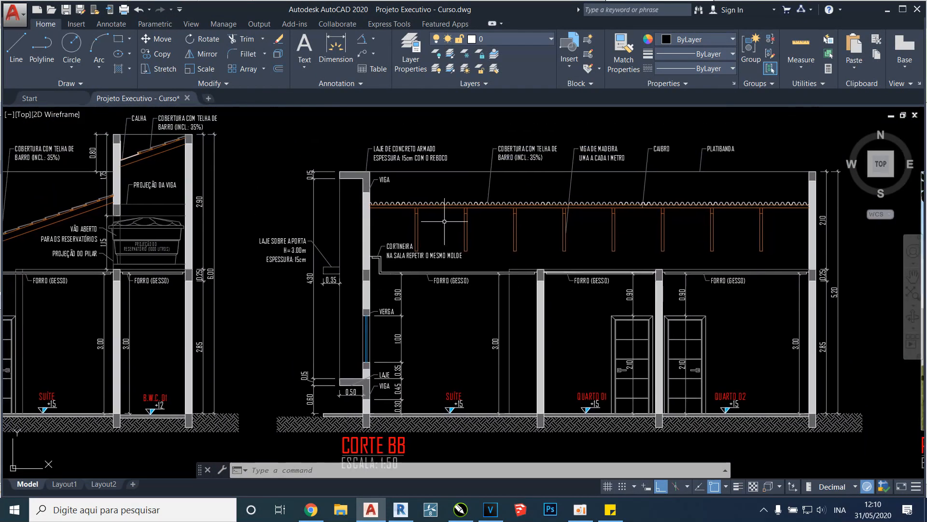
{"action": "middle_click_drag", "start_coordinate": [495, 184], "coordinate": [474, 221]}
{"action": "scroll", "coordinate": [513, 177], "scroll_direction": "up", "scroll_amount": 2}
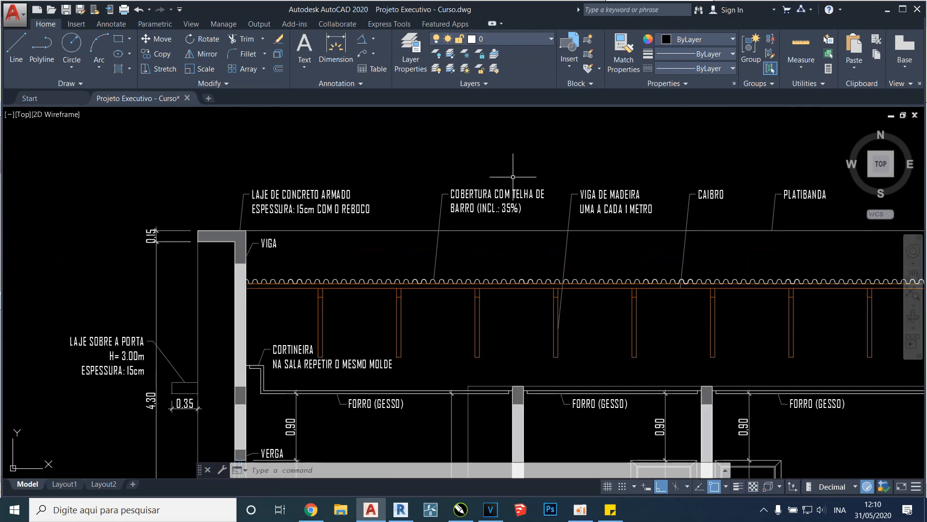
{"action": "middle_click_drag", "start_coordinate": [523, 190], "coordinate": [489, 200]}
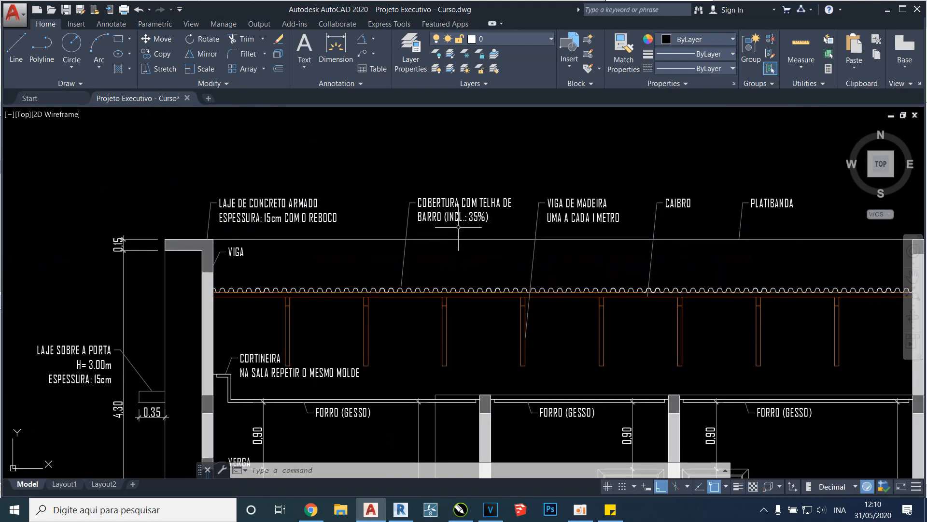
{"action": "middle_click_drag", "start_coordinate": [526, 246], "coordinate": [473, 249]}
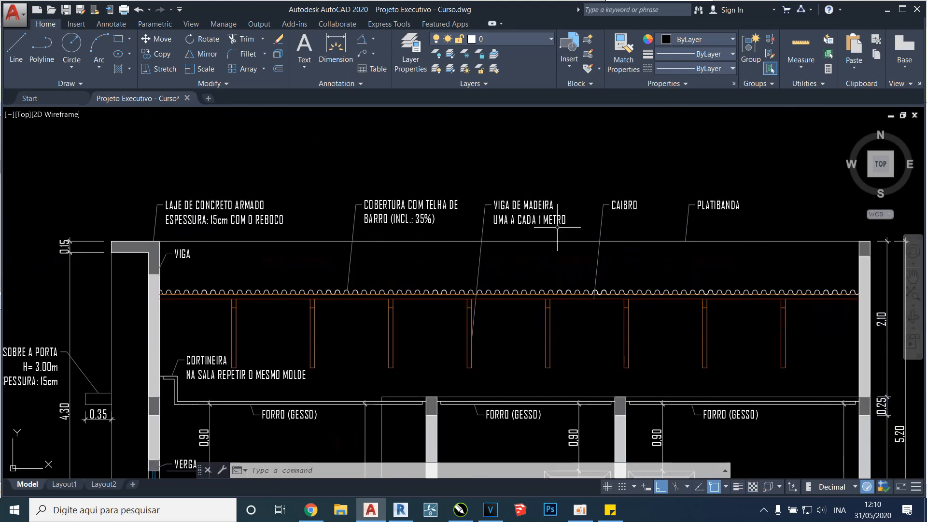
{"action": "scroll", "coordinate": [690, 221], "scroll_direction": "down", "scroll_amount": 2}
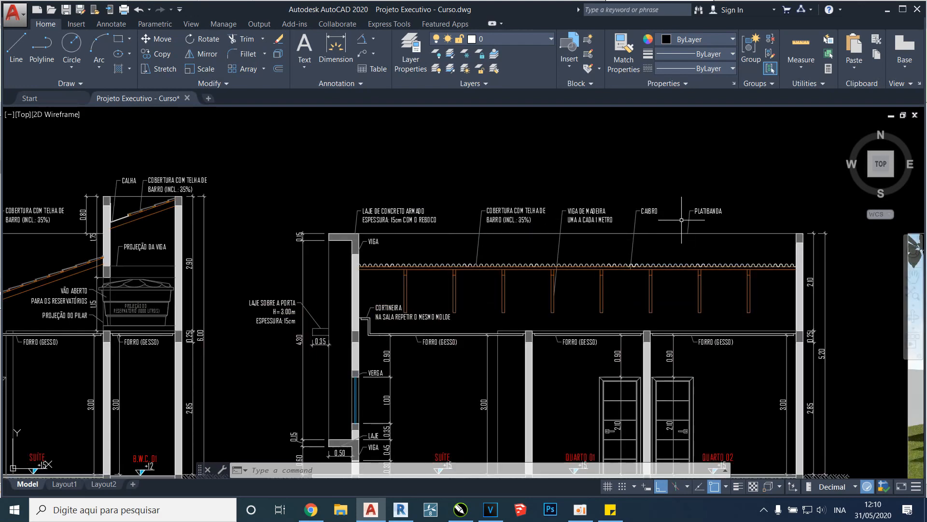
Examine the concrete slab notes of CORTE BB, both section drawings and the 3D perspective of the facade
{"action": "scroll", "coordinate": [365, 250], "scroll_direction": "up", "scroll_amount": 4}
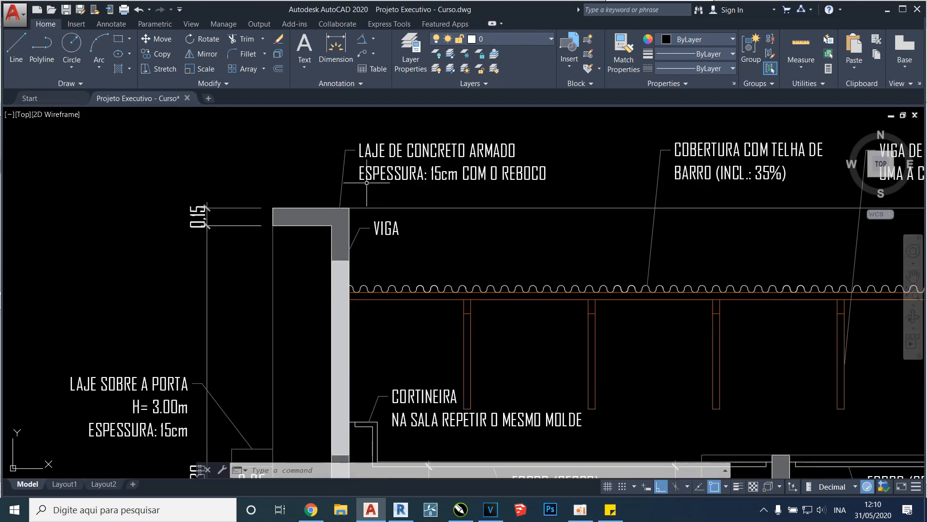
{"action": "scroll", "coordinate": [468, 172], "scroll_direction": "down", "scroll_amount": 7}
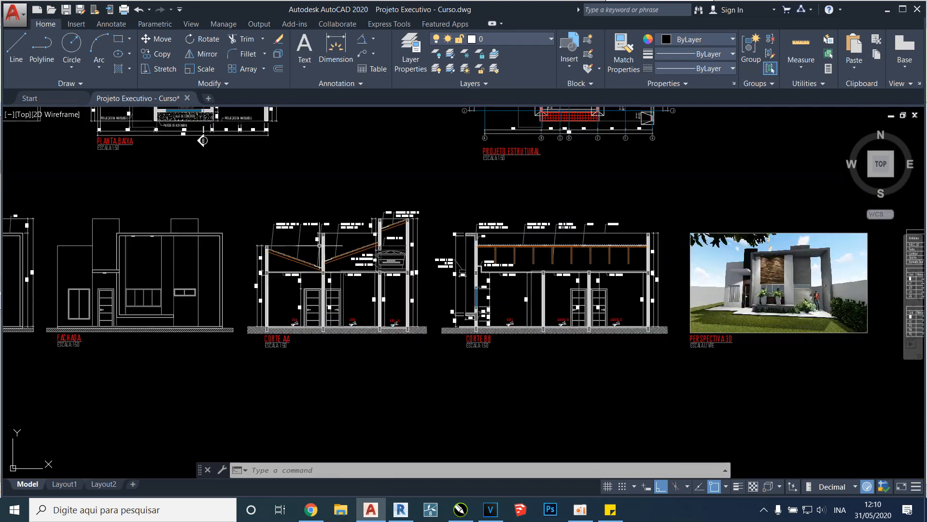
{"action": "scroll", "coordinate": [325, 241], "scroll_direction": "up", "scroll_amount": 3}
{"action": "scroll", "coordinate": [379, 251], "scroll_direction": "down", "scroll_amount": 2}
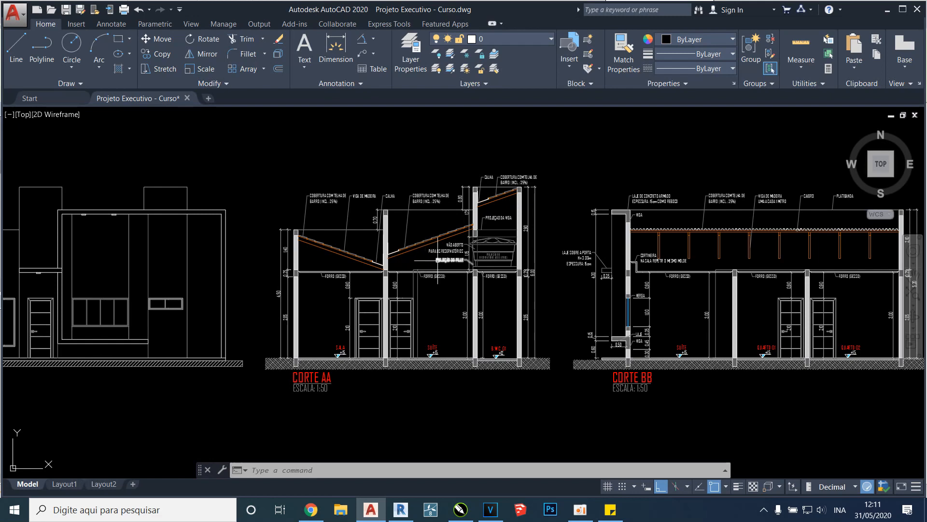
{"action": "scroll", "coordinate": [437, 249], "scroll_direction": "up", "scroll_amount": 2}
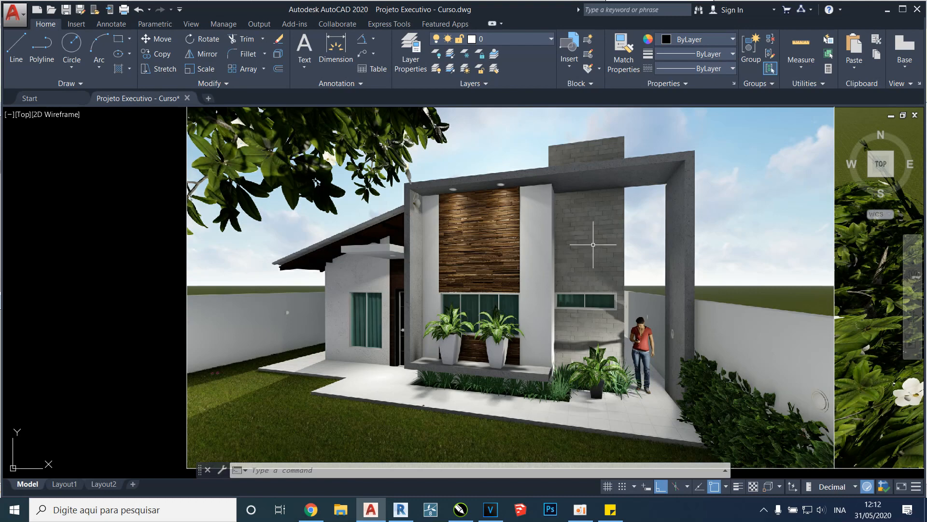
{"action": "scroll", "coordinate": [623, 247], "scroll_direction": "down", "scroll_amount": 10}
Copy section line A together with its two A markers from the PLANTA BAIXA to the clipboard
{"action": "scroll", "coordinate": [497, 322], "scroll_direction": "up", "scroll_amount": 8}
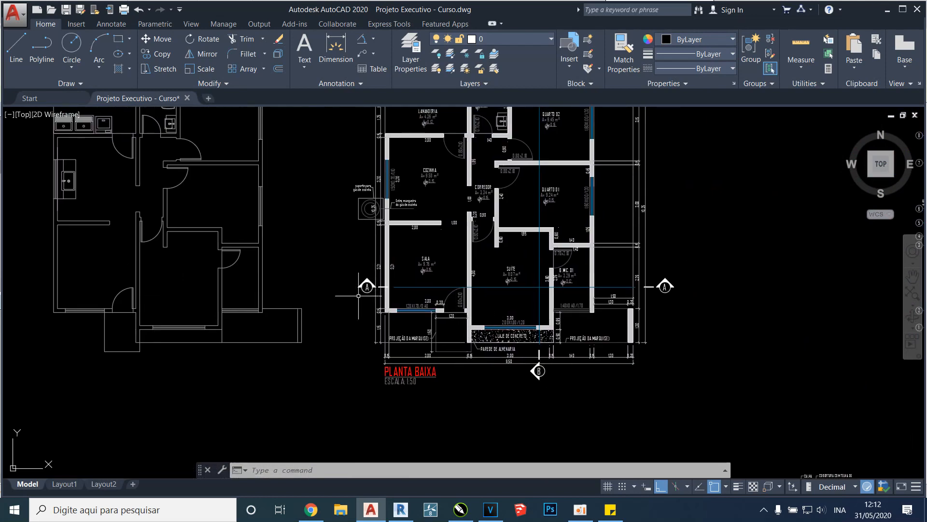
{"action": "scroll", "coordinate": [375, 285], "scroll_direction": "up", "scroll_amount": 2}
{"action": "left_click", "coordinate": [429, 265]}
{"action": "left_click", "coordinate": [343, 300]}
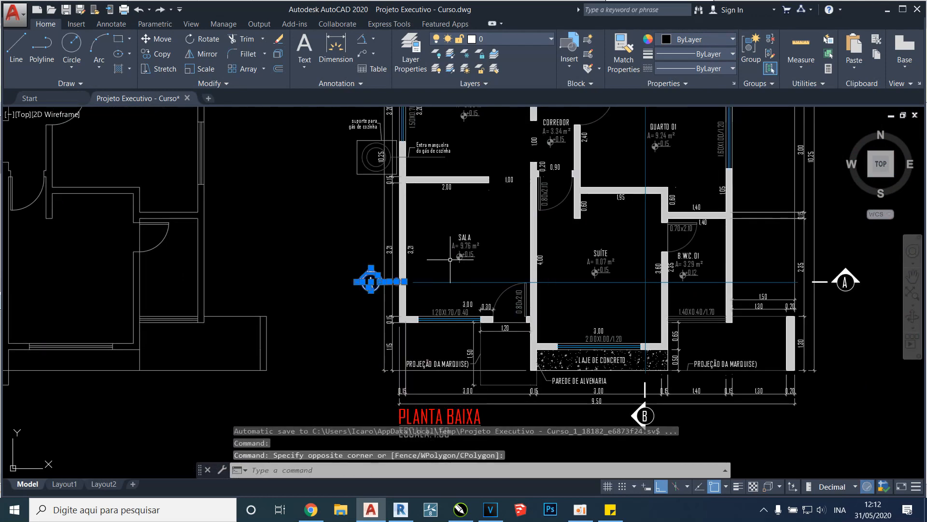
{"action": "left_click", "coordinate": [588, 283]}
{"action": "middle_click_drag", "start_coordinate": [756, 296], "coordinate": [699, 307]}
{"action": "left_click", "coordinate": [730, 306]}
{"action": "left_click", "coordinate": [839, 253]}
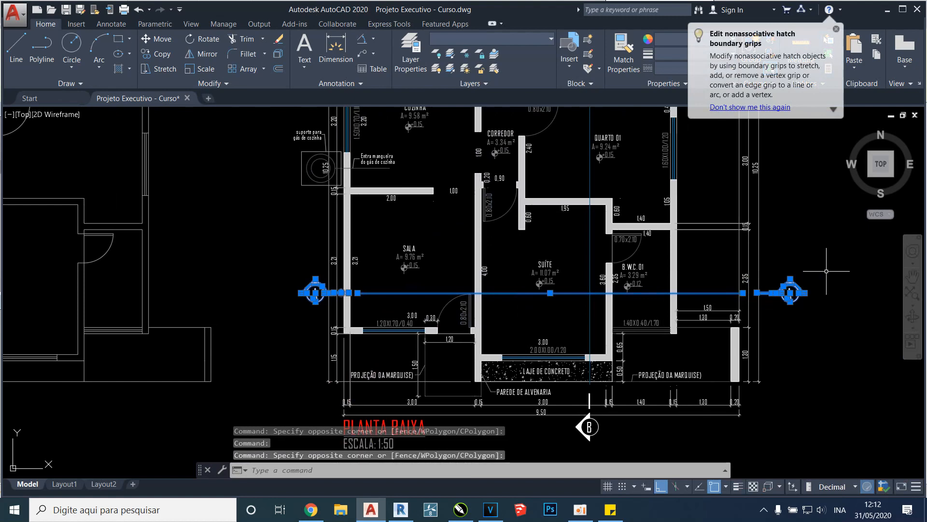
{"action": "key", "text": "ctrl+c"}
Paste section line A across the SALA, SUÍTE and B.W.C. 01 of the 96.64 m² floor plan
{"action": "scroll", "coordinate": [517, 215], "scroll_direction": "down", "scroll_amount": 5}
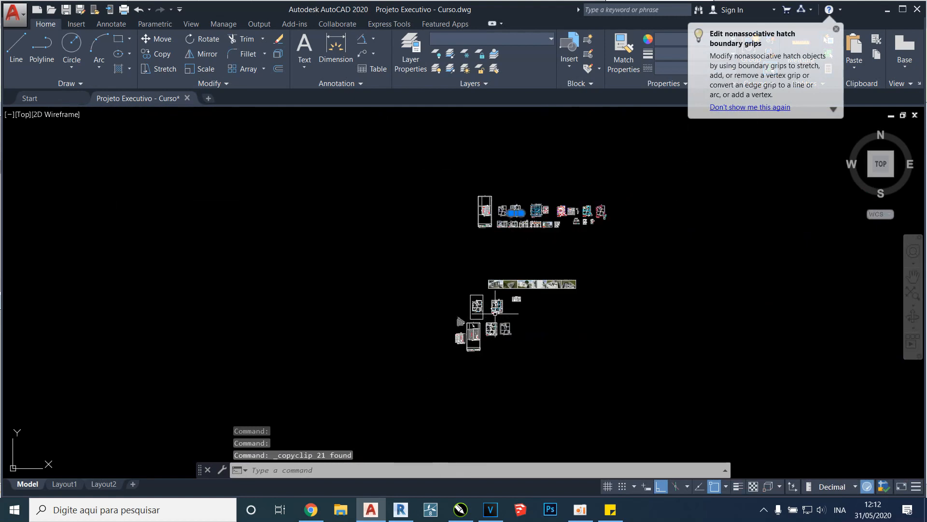
{"action": "scroll", "coordinate": [495, 314], "scroll_direction": "up", "scroll_amount": 2}
{"action": "scroll", "coordinate": [421, 429], "scroll_direction": "up", "scroll_amount": 4}
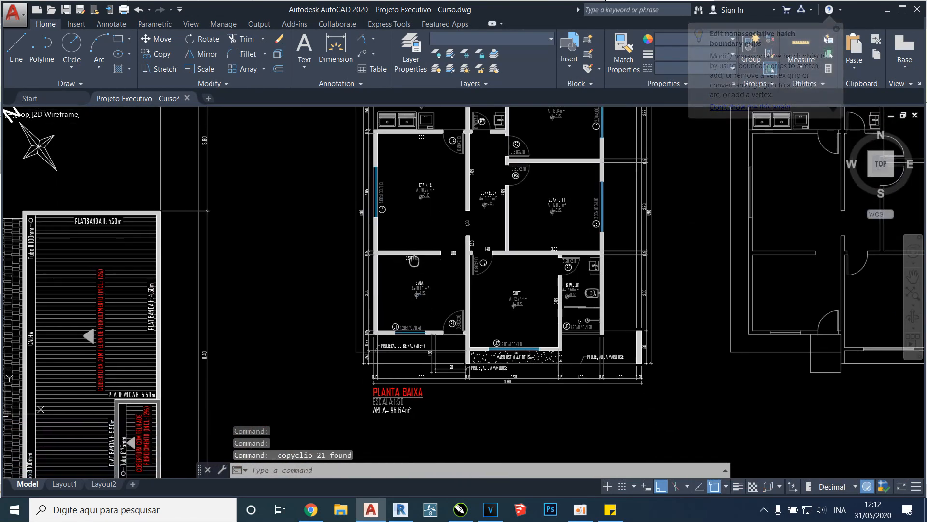
{"action": "key", "text": "ctrl+v"}
{"action": "scroll", "coordinate": [335, 304], "scroll_direction": "up", "scroll_amount": 2}
{"action": "left_click", "coordinate": [322, 313]}
Move the A marker beside the SALA horizontally toward the house so it sits closer to the outer wall
{"action": "left_click", "coordinate": [310, 325]}
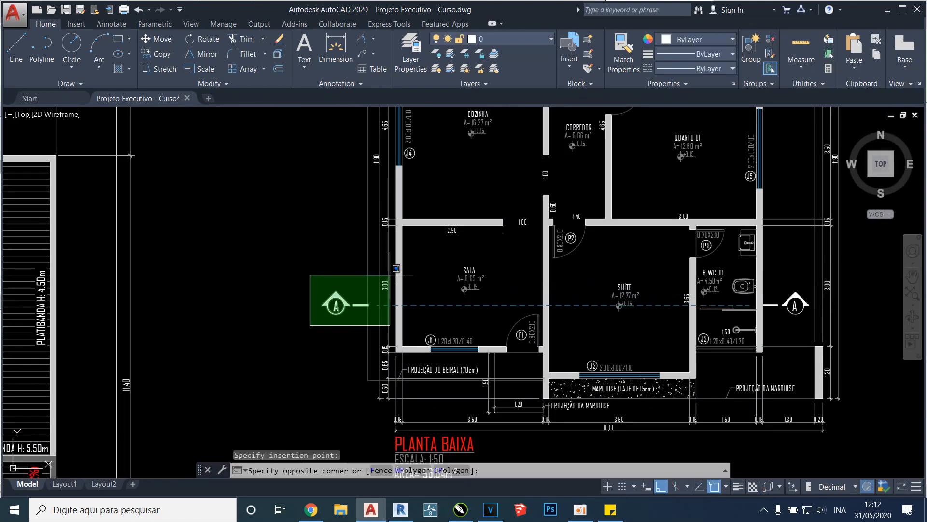
{"action": "left_click", "coordinate": [407, 271]}
{"action": "scroll", "coordinate": [346, 271], "scroll_direction": "up", "scroll_amount": 2}
{"action": "type", "text": "m"}
{"action": "key", "text": "Return"}
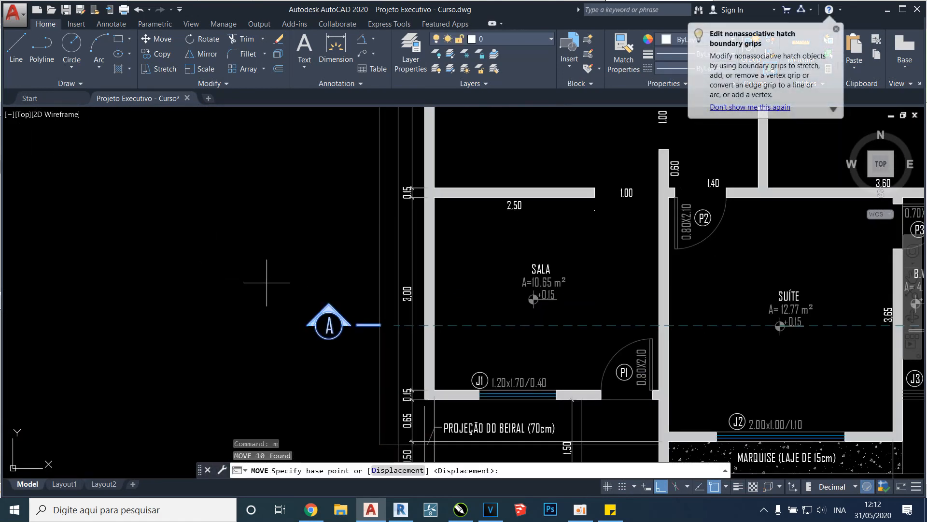
{"action": "left_click", "coordinate": [220, 239]}
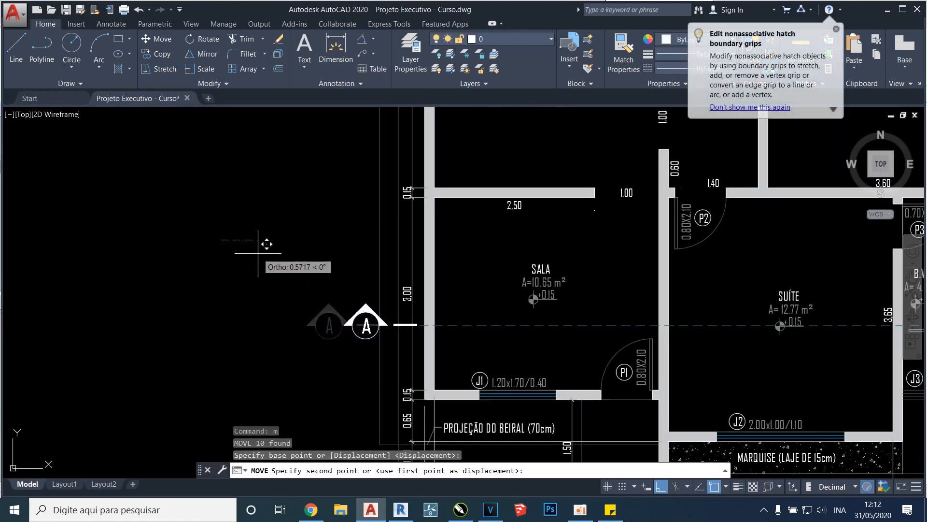
{"action": "left_click", "coordinate": [284, 259]}
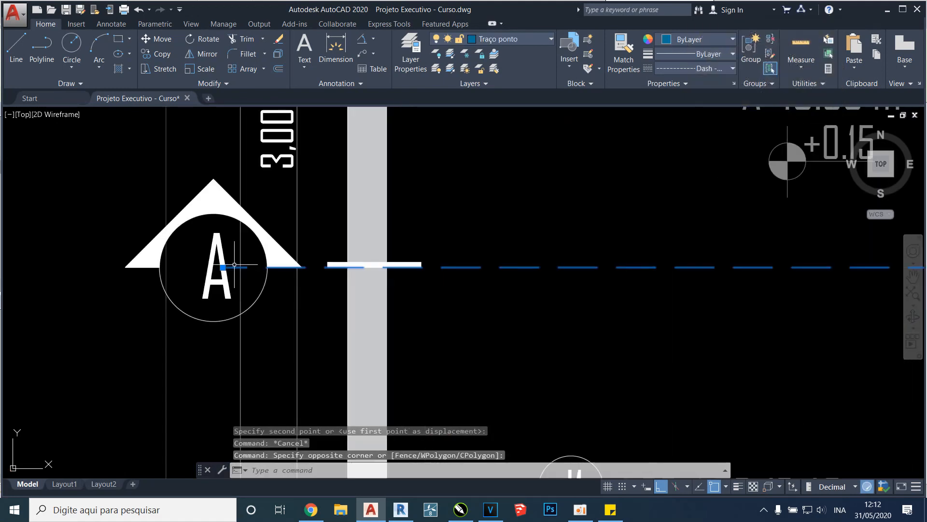
Shorten the dashed section line A at its SALA end so it starts just inside the outer wall
{"action": "left_click", "coordinate": [223, 267]}
{"action": "scroll", "coordinate": [439, 223], "scroll_direction": "down", "scroll_amount": 5}
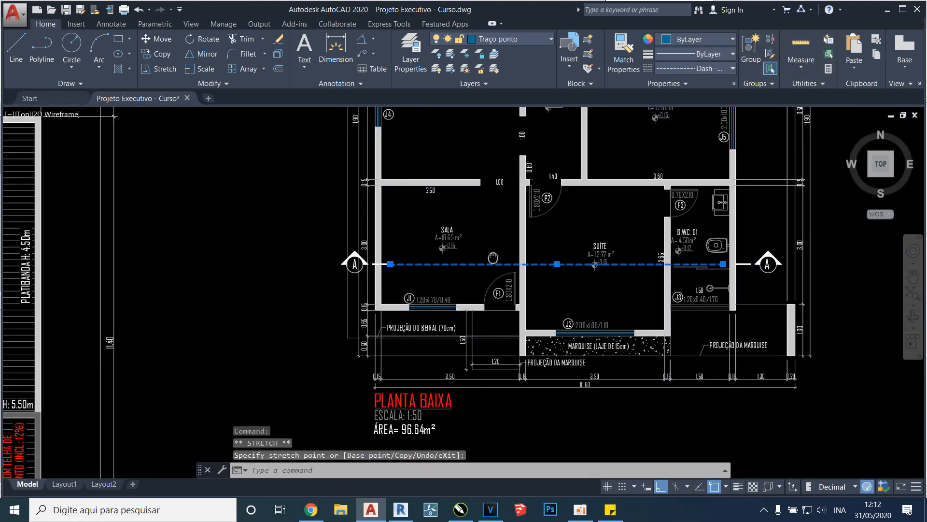
{"action": "scroll", "coordinate": [720, 265], "scroll_direction": "up", "scroll_amount": 2}
{"action": "key", "text": "Escape"}
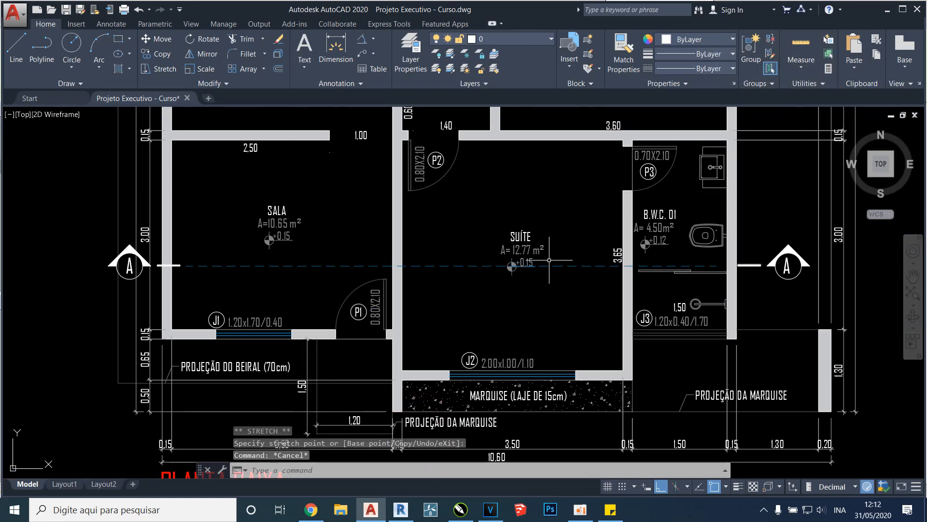
Move the SUÍTE room name, area and level symbol upward, clear of the dashed section line
{"action": "middle_click_drag", "start_coordinate": [501, 284], "coordinate": [490, 316]}
{"action": "scroll", "coordinate": [490, 317], "scroll_direction": "up", "scroll_amount": 4}
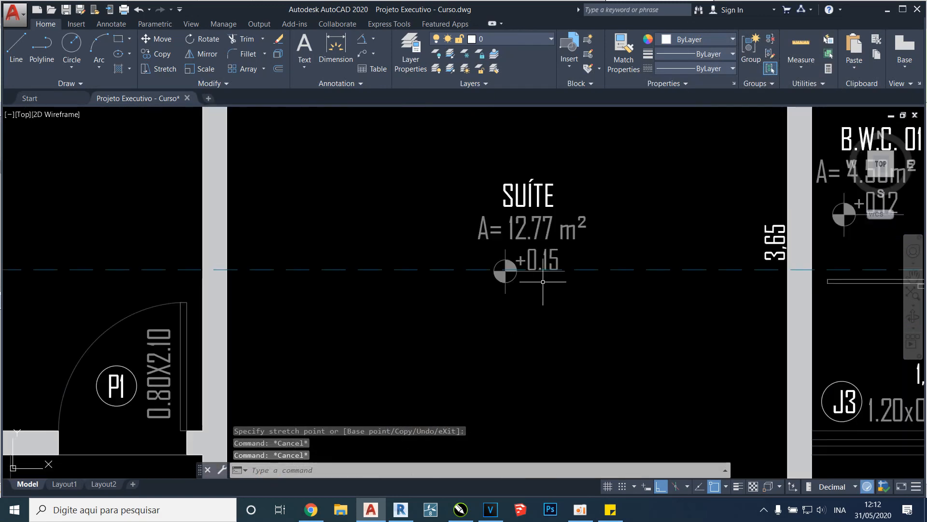
{"action": "left_click", "coordinate": [448, 320]}
{"action": "left_click", "coordinate": [610, 198]}
{"action": "scroll", "coordinate": [618, 190], "scroll_direction": "up", "scroll_amount": 2}
{"action": "type", "text": "m"}
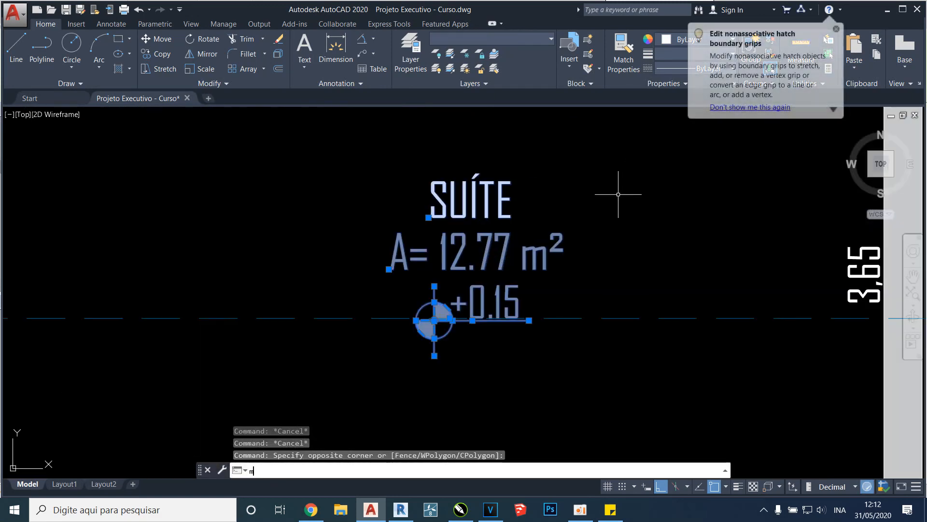
{"action": "key", "text": "Return"}
{"action": "left_click", "coordinate": [620, 220]}
{"action": "key", "text": "Escape"}
{"action": "scroll", "coordinate": [625, 191], "scroll_direction": "down", "scroll_amount": 5}
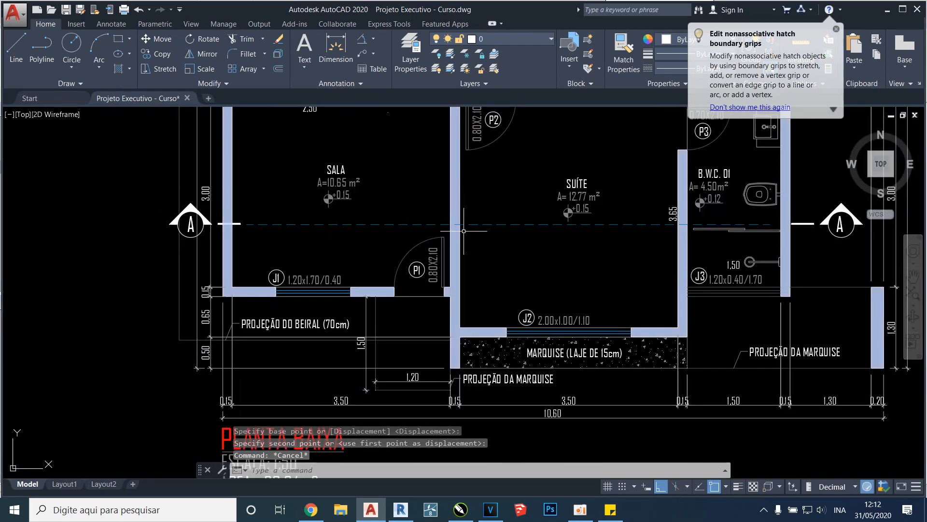
Copy section line B together with its upper and lower B markers from the other 96.64 m² floor plan
{"action": "scroll", "coordinate": [377, 290], "scroll_direction": "down", "scroll_amount": 2}
{"action": "scroll", "coordinate": [541, 301], "scroll_direction": "down", "scroll_amount": 10}
{"action": "scroll", "coordinate": [548, 206], "scroll_direction": "up", "scroll_amount": 8}
{"action": "scroll", "coordinate": [471, 334], "scroll_direction": "up", "scroll_amount": 4}
{"action": "key", "text": "Escape"}
{"action": "left_click", "coordinate": [460, 353]}
{"action": "left_click", "coordinate": [535, 240]}
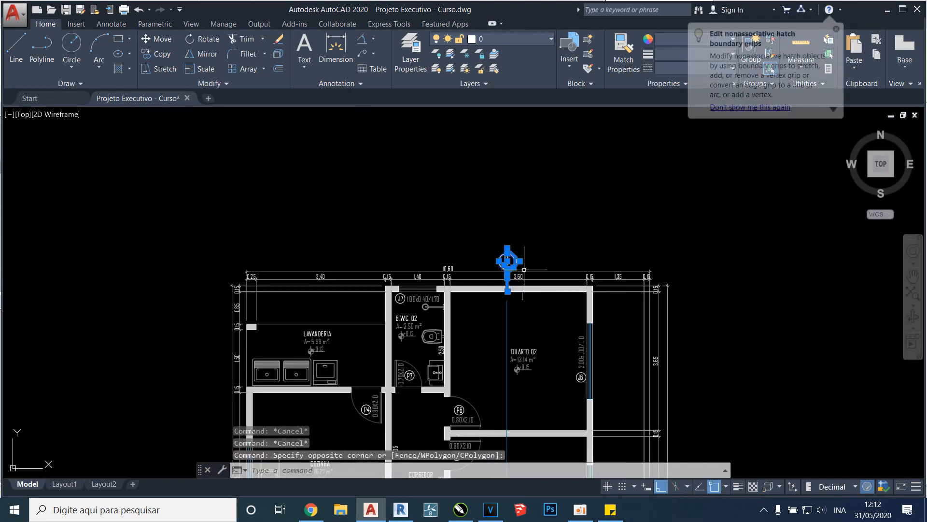
{"action": "scroll", "coordinate": [526, 203], "scroll_direction": "down", "scroll_amount": 3}
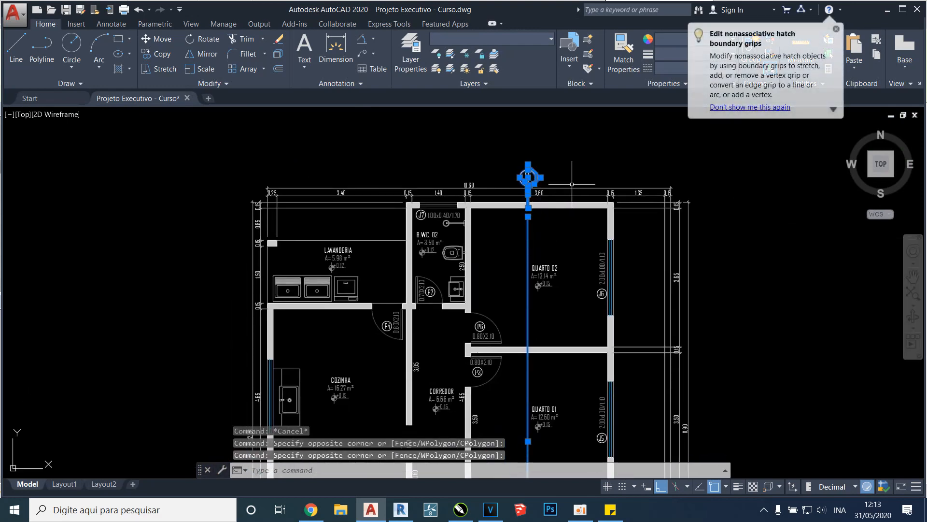
{"action": "scroll", "coordinate": [572, 184], "scroll_direction": "down", "scroll_amount": 5}
{"action": "scroll", "coordinate": [555, 321], "scroll_direction": "up", "scroll_amount": 5}
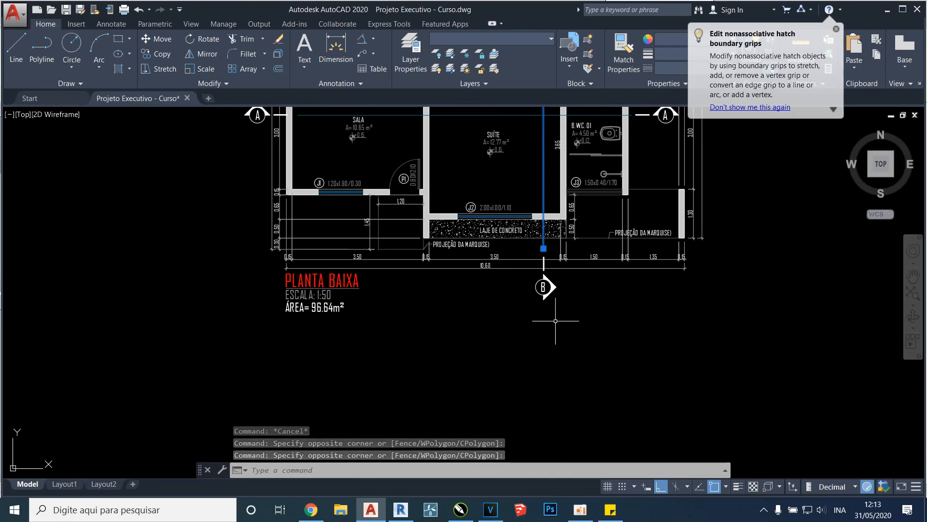
{"action": "scroll", "coordinate": [531, 323], "scroll_direction": "up", "scroll_amount": 2}
{"action": "left_click", "coordinate": [527, 331]}
{"action": "left_click", "coordinate": [586, 198]}
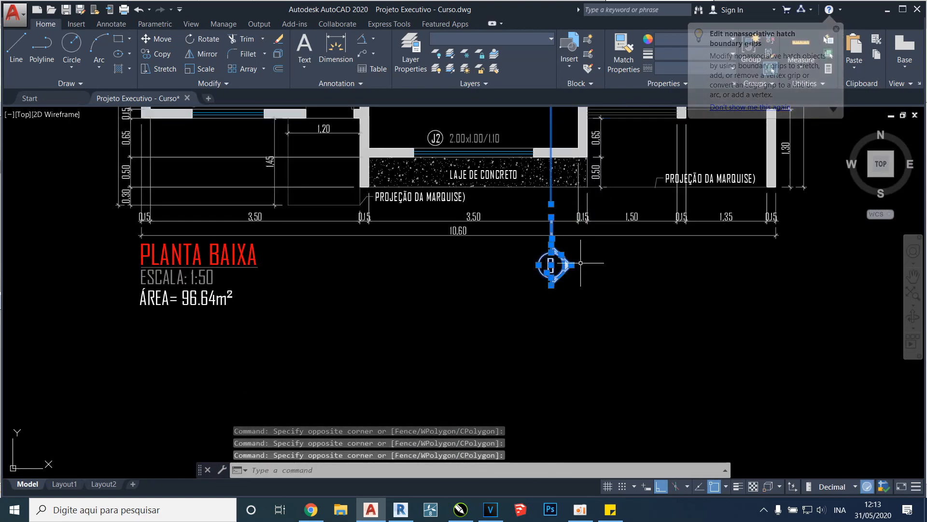
{"action": "scroll", "coordinate": [529, 230], "scroll_direction": "down", "scroll_amount": 5}
{"action": "key", "text": "ctrl+c"}
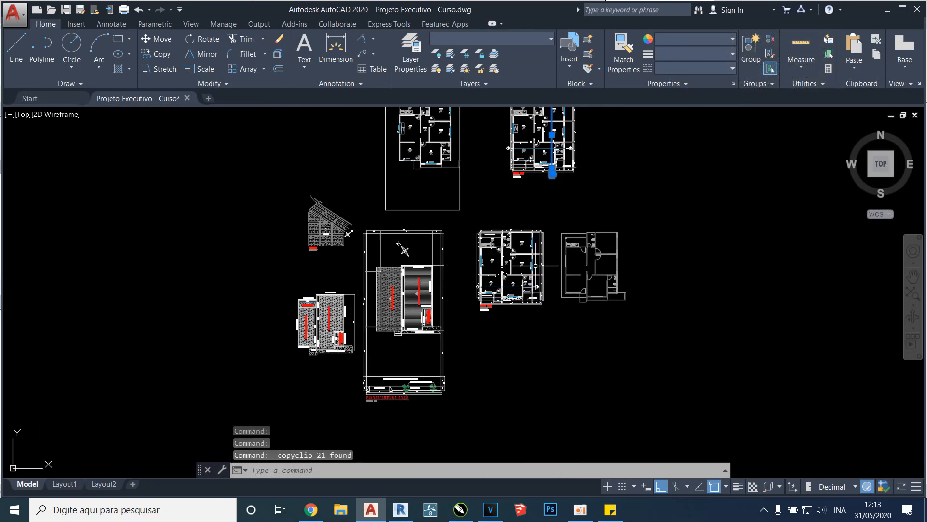
Paste section line B vertically through QUARTO 02, QUARTO 01 and the SUÍTE on the plan that already has section line A
{"action": "scroll", "coordinate": [535, 265], "scroll_direction": "up", "scroll_amount": 2}
{"action": "key", "text": "ctrl+v"}
{"action": "scroll", "coordinate": [531, 270], "scroll_direction": "up", "scroll_amount": 3}
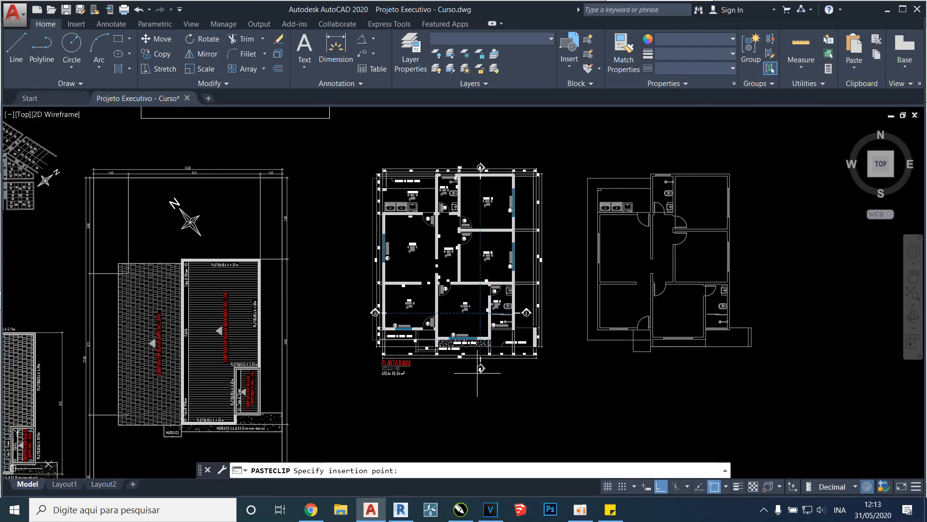
{"action": "scroll", "coordinate": [511, 259], "scroll_direction": "up", "scroll_amount": 2}
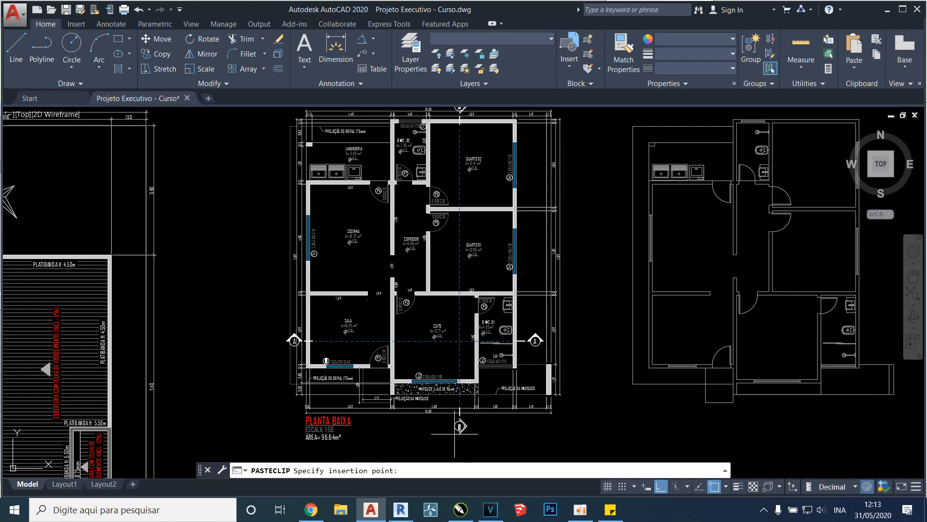
{"action": "left_click", "coordinate": [455, 433]}
{"action": "scroll", "coordinate": [455, 386], "scroll_direction": "down", "scroll_amount": 2}
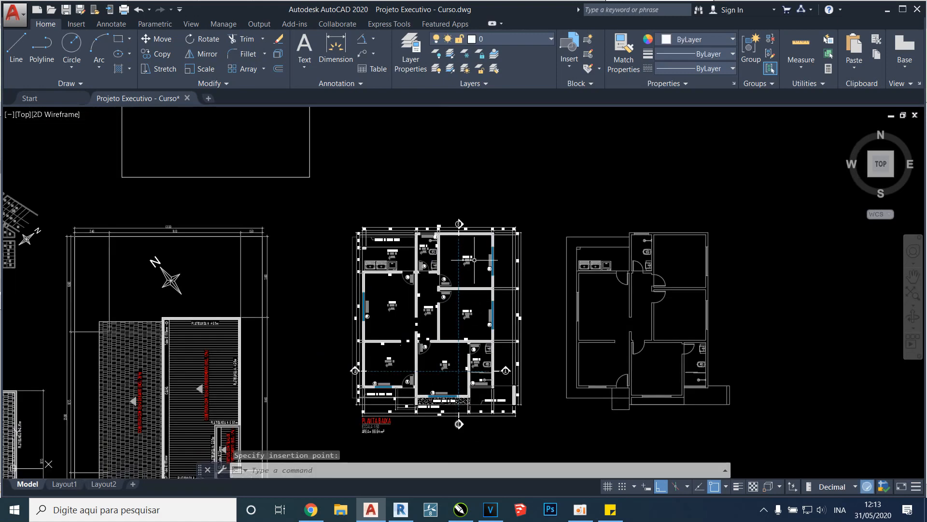
{"action": "scroll", "coordinate": [474, 260], "scroll_direction": "up", "scroll_amount": 4}
{"action": "scroll", "coordinate": [476, 220], "scroll_direction": "down", "scroll_amount": 1}
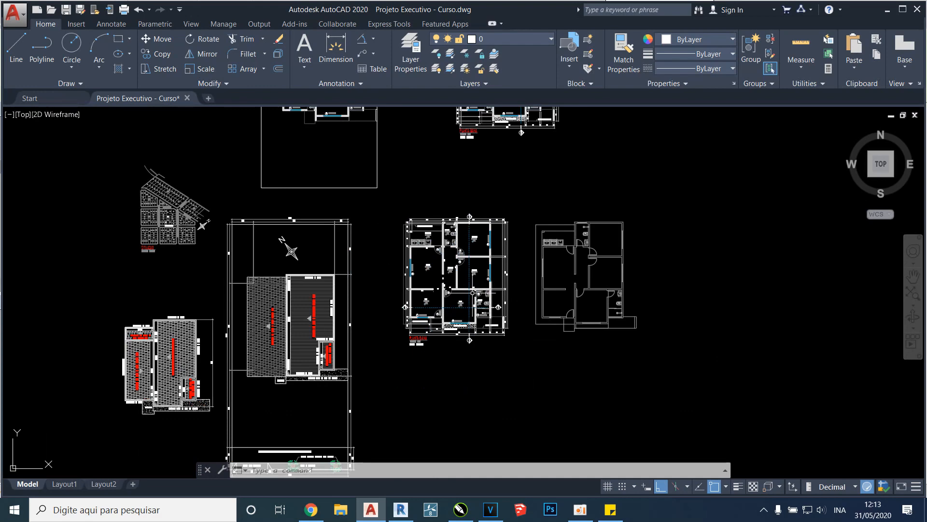
{"action": "scroll", "coordinate": [483, 181], "scroll_direction": "up", "scroll_amount": 3}
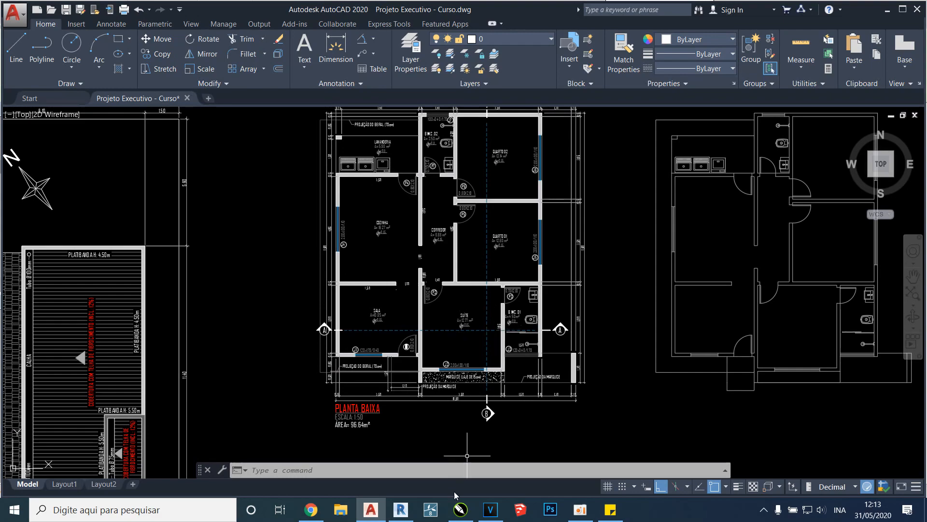
Compare the roofs and walls of the front cut in Revit with the section lines on the AutoCAD floor plan
{"action": "left_click", "coordinate": [401, 510]}
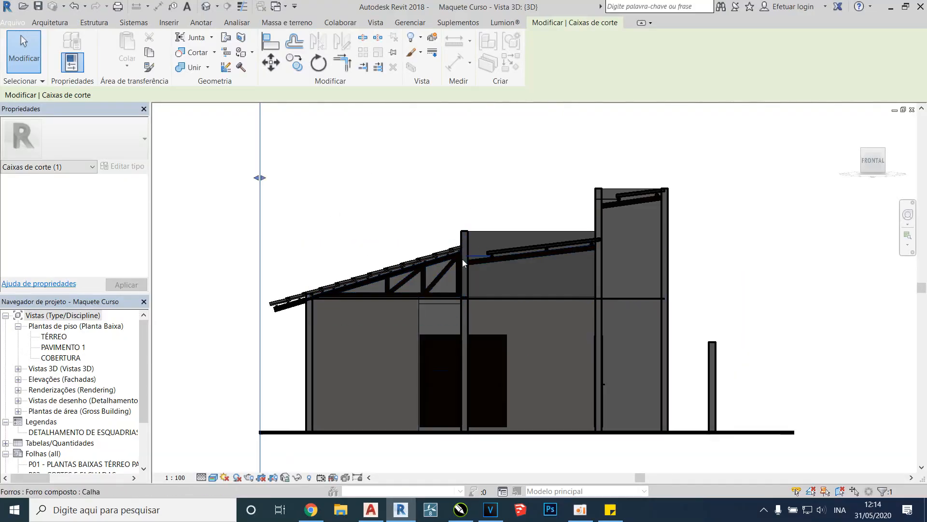
{"action": "scroll", "coordinate": [455, 264], "scroll_direction": "up", "scroll_amount": 4}
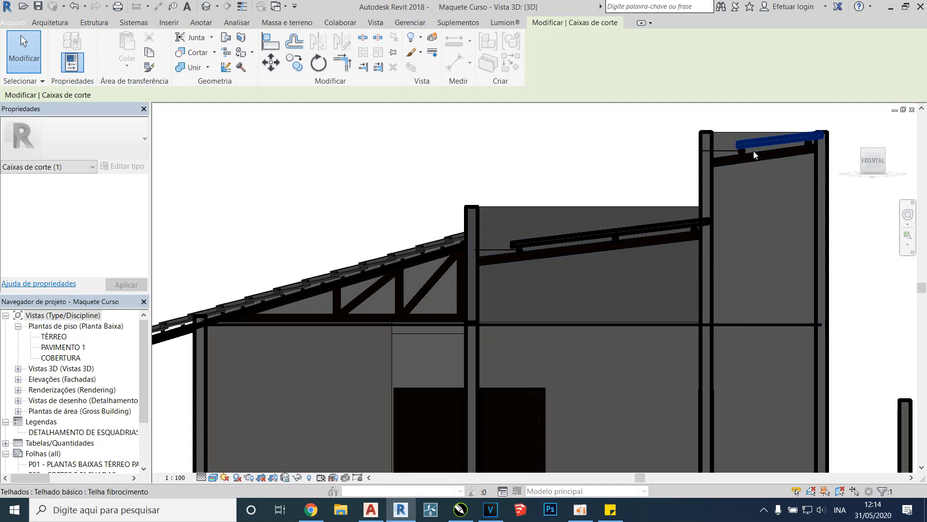
{"action": "scroll", "coordinate": [526, 306], "scroll_direction": "down", "scroll_amount": 6}
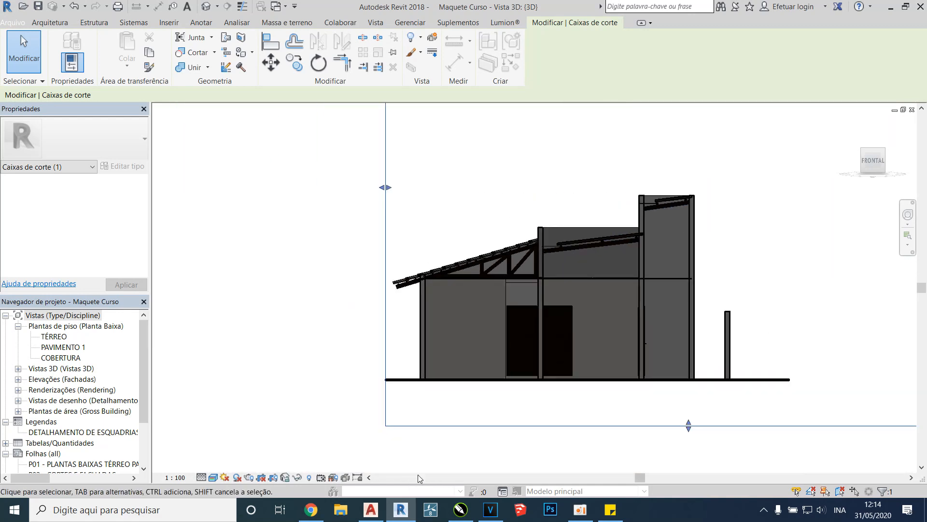
{"action": "left_click", "coordinate": [371, 509]}
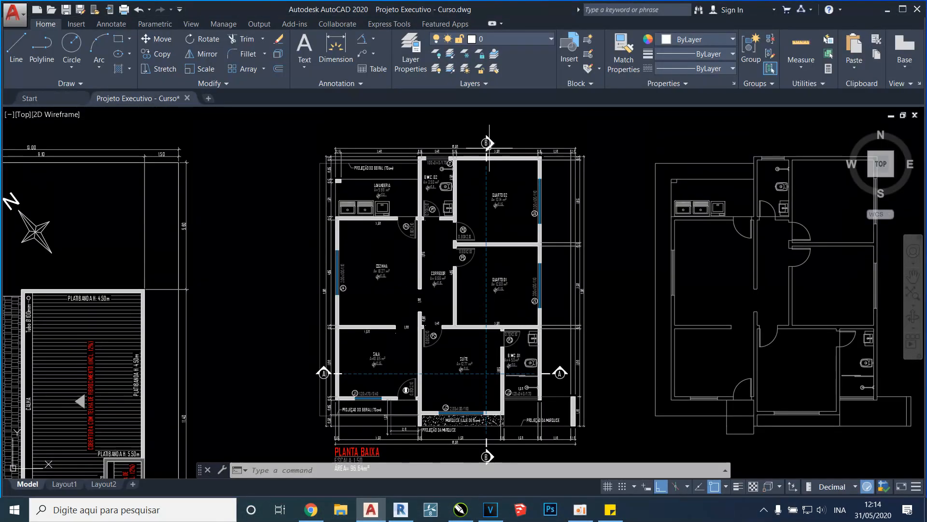
{"action": "scroll", "coordinate": [480, 234], "scroll_direction": "down", "scroll_amount": 4}
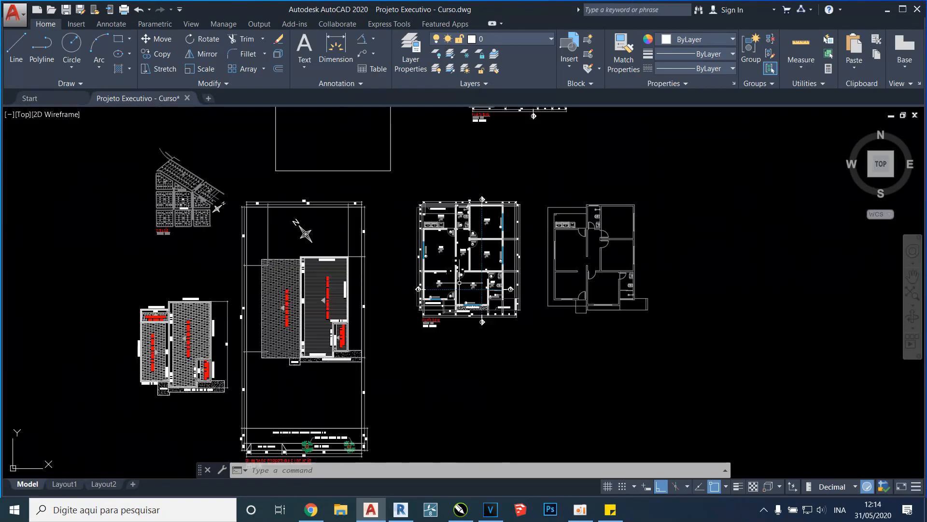
Switch to Revit and move the left face of the section box inward until it cuts lengthwise past the tiled roof
{"action": "left_click", "coordinate": [412, 515]}
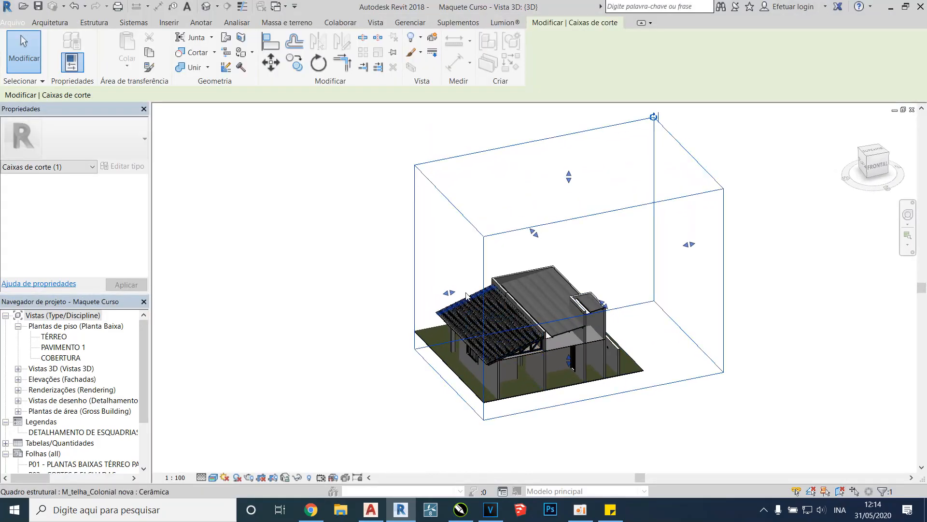
{"action": "left_click_drag", "start_coordinate": [450, 292], "coordinate": [558, 239]}
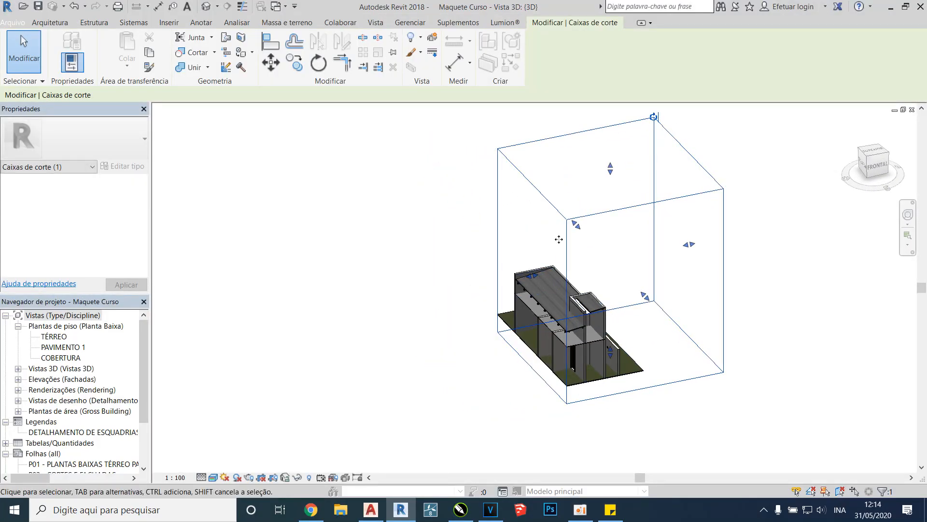
Examine the lengthwise cut in the left view and at an angle, including the sectioned front window
{"action": "left_click", "coordinate": [869, 163]}
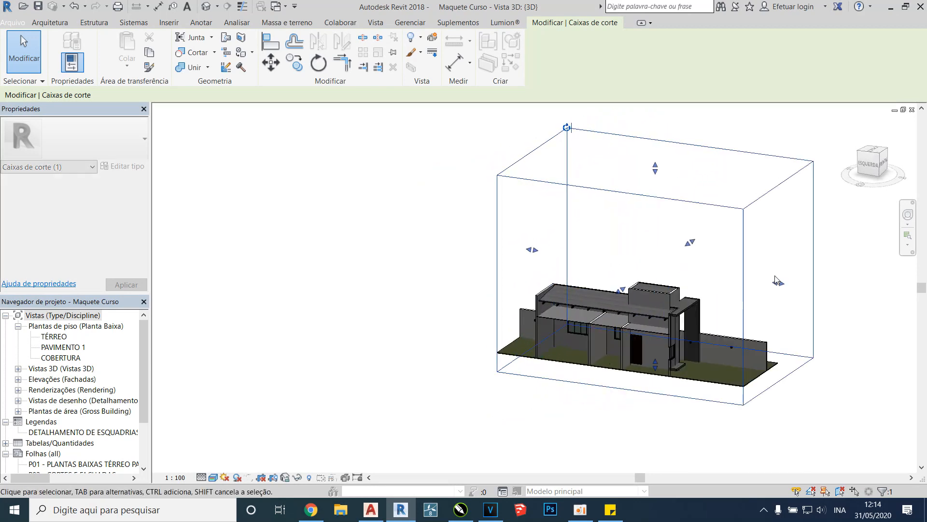
{"action": "scroll", "coordinate": [623, 314], "scroll_direction": "up", "scroll_amount": 4}
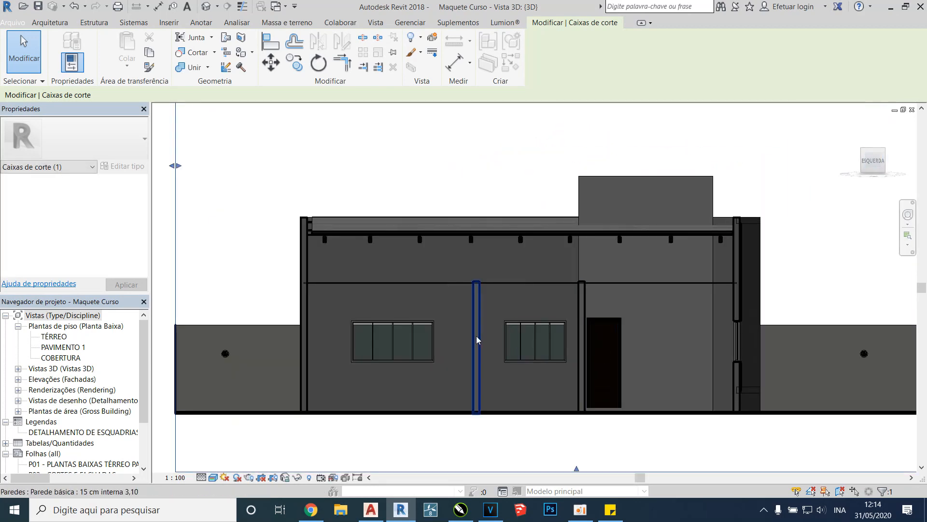
{"action": "middle_click_drag", "start_coordinate": [520, 313], "coordinate": [579, 331], "text": "shift"}
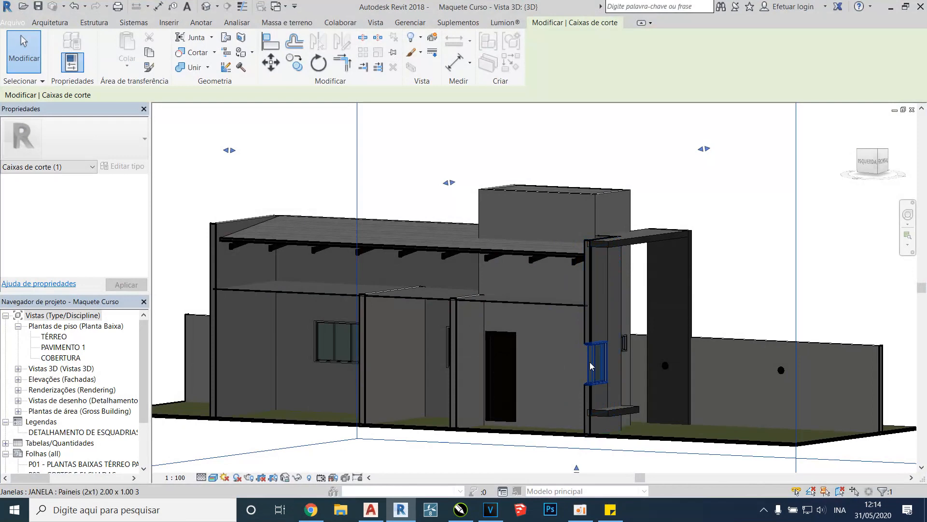
Switch to AutoCAD and move section line B with both B markers about 0.17 to the left so it crosses window J2
{"action": "left_click", "coordinate": [374, 508]}
{"action": "key", "text": "Escape"}
{"action": "scroll", "coordinate": [484, 403], "scroll_direction": "up", "scroll_amount": 4}
{"action": "left_click", "coordinate": [478, 415]}
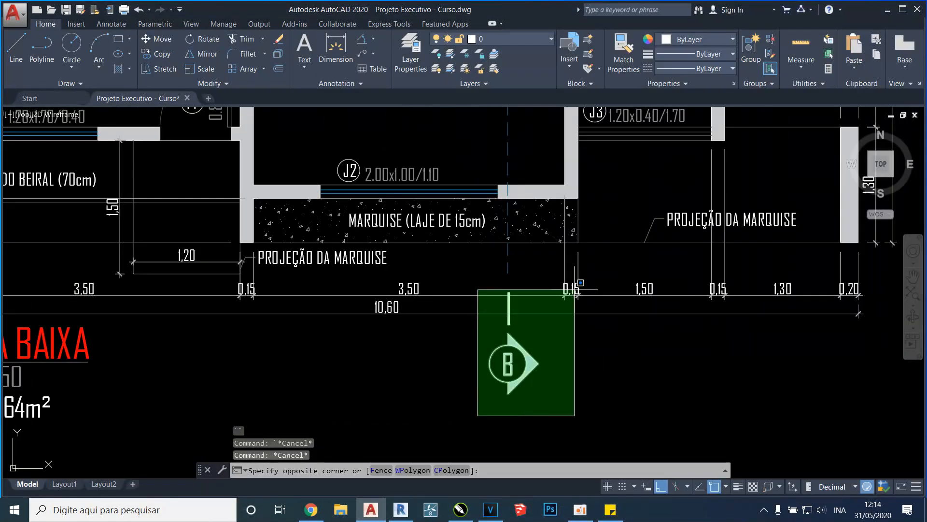
{"action": "left_click", "coordinate": [555, 276]}
{"action": "scroll", "coordinate": [488, 370], "scroll_direction": "down", "scroll_amount": 2}
{"action": "left_click", "coordinate": [521, 233]}
{"action": "left_click", "coordinate": [459, 242]}
{"action": "scroll", "coordinate": [502, 257], "scroll_direction": "up", "scroll_amount": 4}
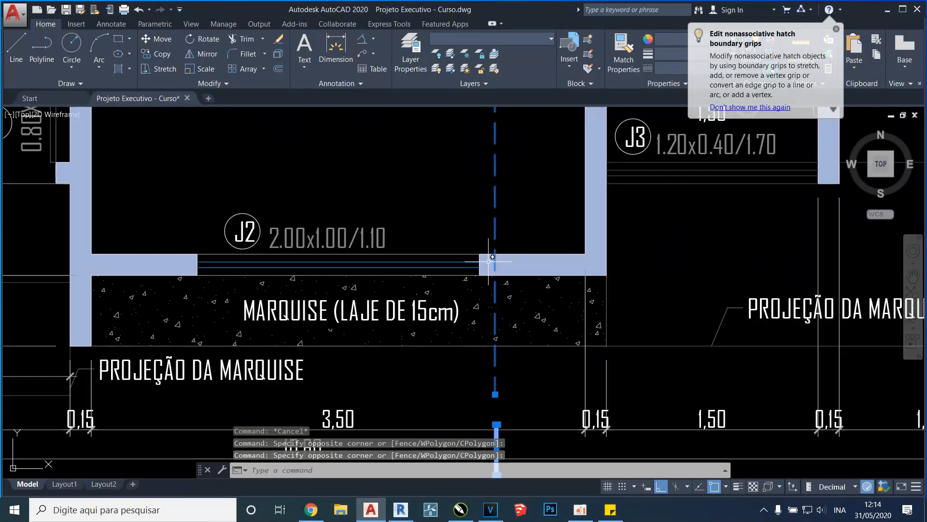
{"action": "scroll", "coordinate": [475, 266], "scroll_direction": "down", "scroll_amount": 5}
{"action": "scroll", "coordinate": [464, 305], "scroll_direction": "up", "scroll_amount": 3}
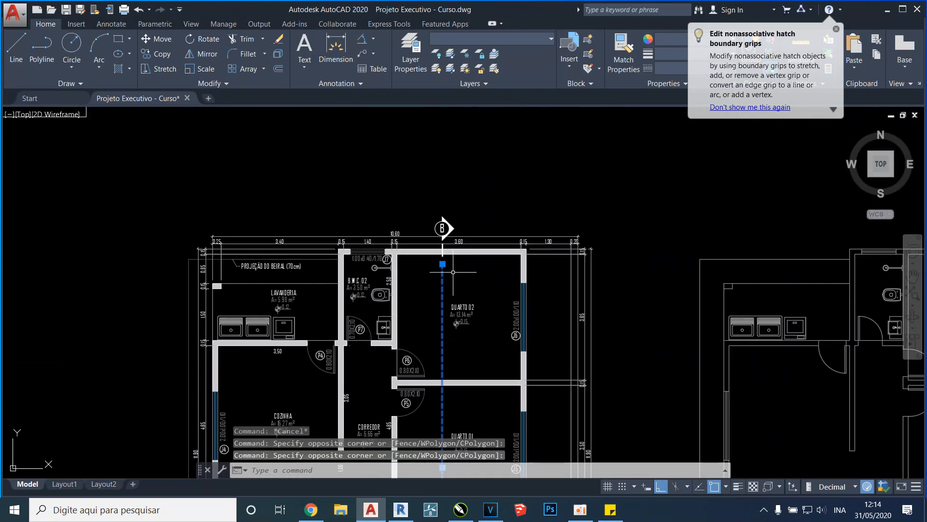
{"action": "left_click", "coordinate": [405, 289]}
{"action": "left_click", "coordinate": [488, 170]}
{"action": "scroll", "coordinate": [488, 170], "scroll_direction": "down", "scroll_amount": 2}
{"action": "type", "text": "m"}
{"action": "key", "text": "space"}
{"action": "scroll", "coordinate": [491, 192], "scroll_direction": "down", "scroll_amount": 4}
{"action": "middle_click_drag", "start_coordinate": [490, 296], "coordinate": [515, 206]}
{"action": "scroll", "coordinate": [515, 206], "scroll_direction": "up", "scroll_amount": 5}
{"action": "left_click", "coordinate": [514, 208]}
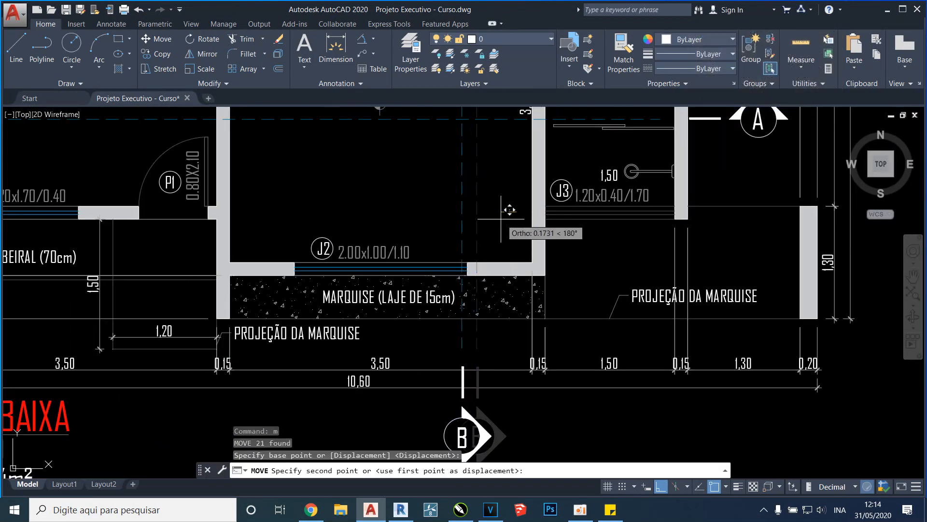
{"action": "left_click", "coordinate": [500, 219]}
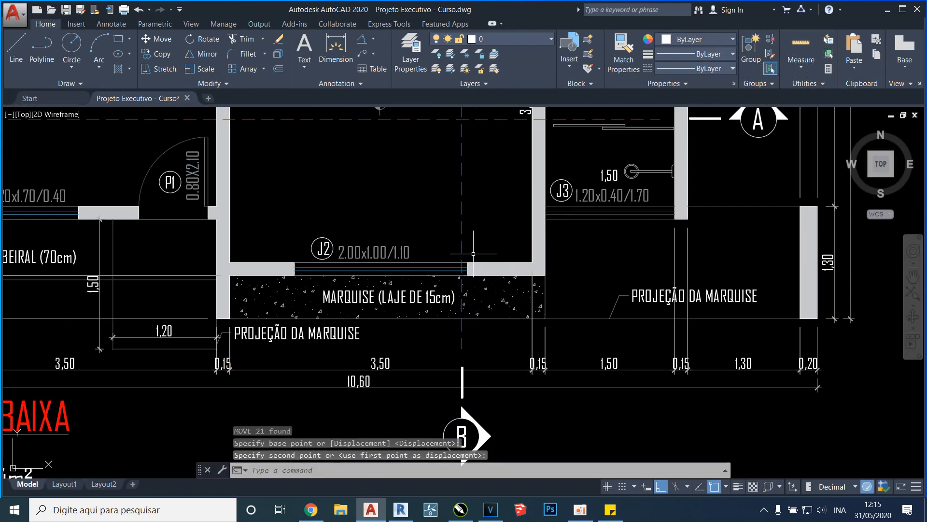
Switch to Revit, push the section box's left face deeper past the front window, and compare the left view with section line B in AutoCAD
{"action": "left_click", "coordinate": [401, 509]}
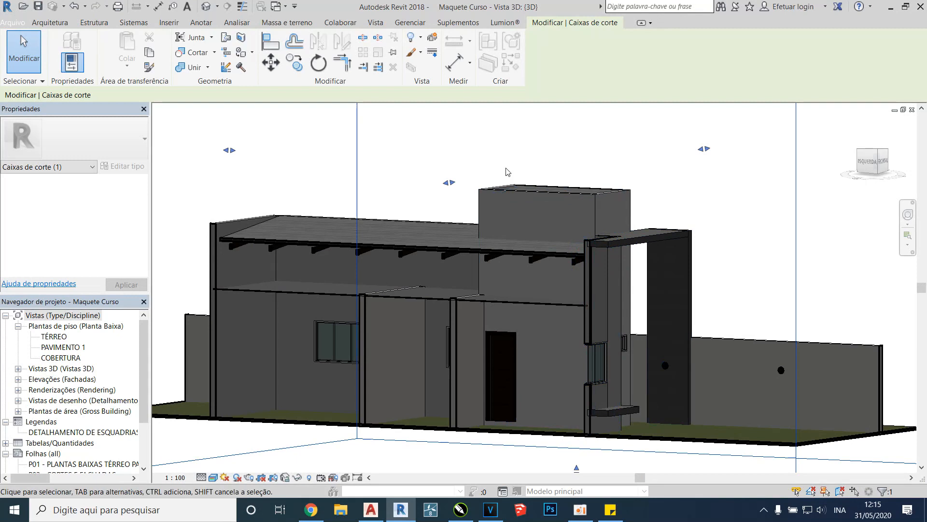
{"action": "left_click_drag", "start_coordinate": [452, 182], "coordinate": [476, 180]}
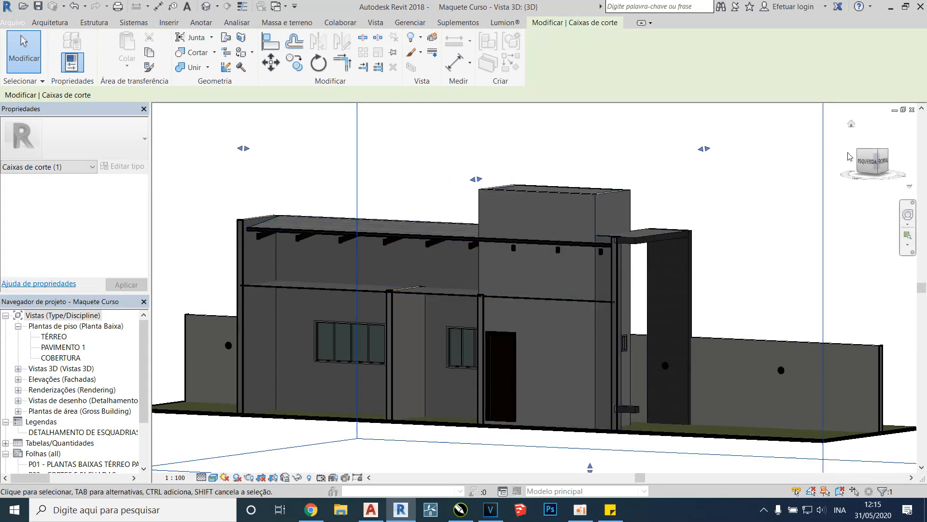
{"action": "left_click", "coordinate": [868, 166]}
{"action": "scroll", "coordinate": [642, 376], "scroll_direction": "up", "scroll_amount": 1}
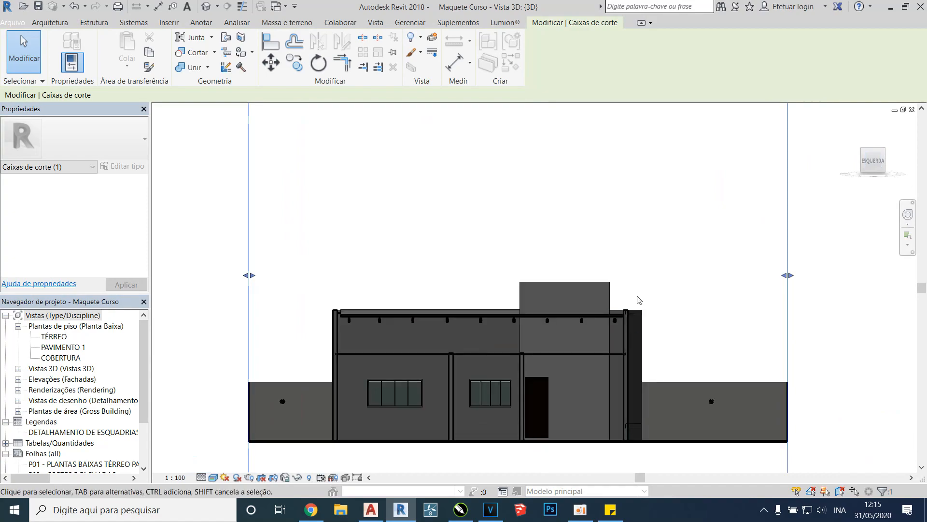
{"action": "key", "text": "alt+Tab"}
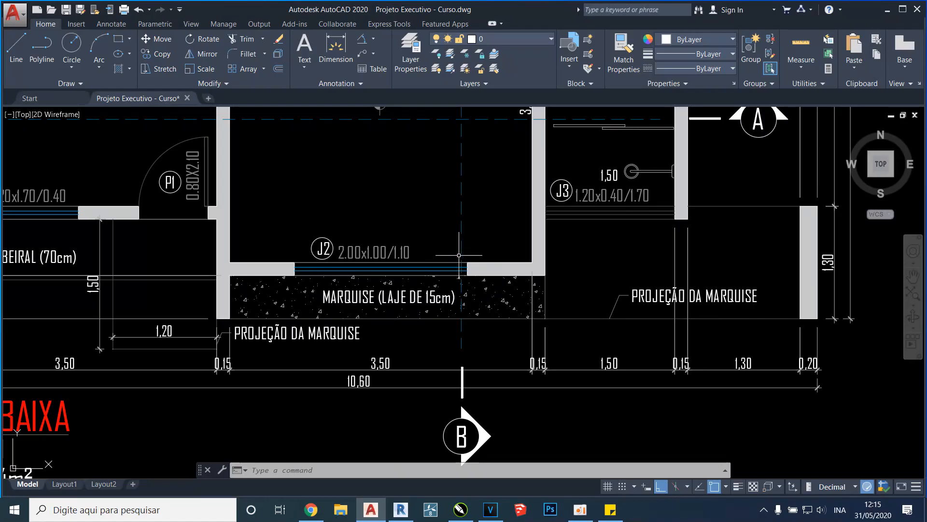
{"action": "key", "text": "alt+Tab"}
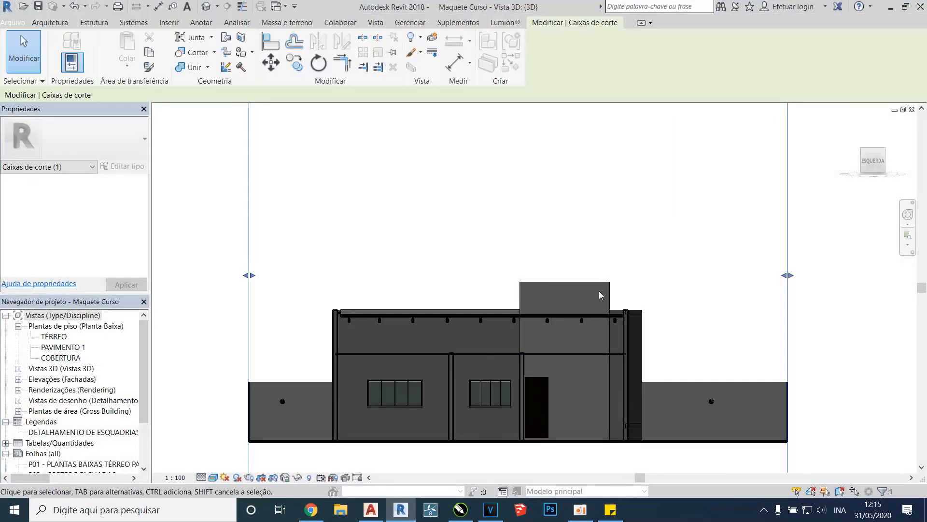
Move the section box's left face back outward so it cuts lengthwise through the corridor, and view the cut from the left
{"action": "middle_click_drag", "start_coordinate": [583, 314], "coordinate": [535, 335], "text": "shift"}
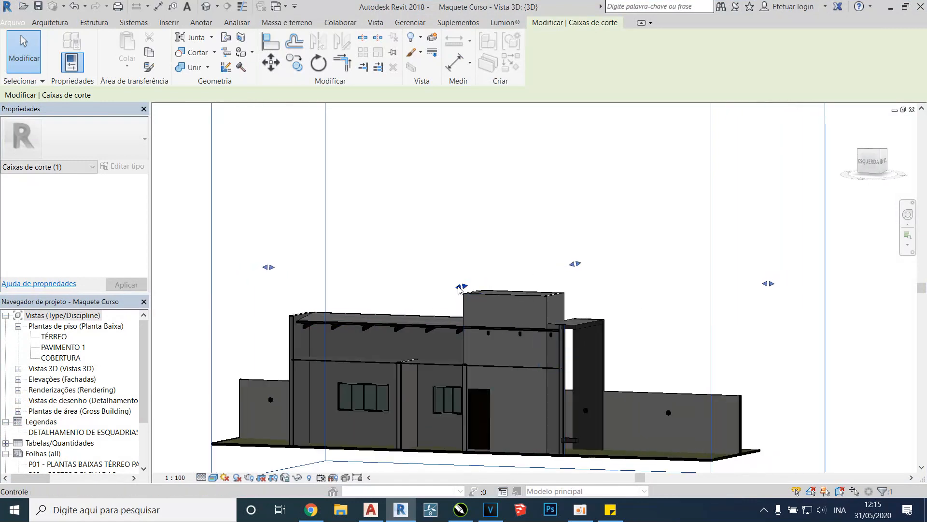
{"action": "left_click", "coordinate": [870, 163]}
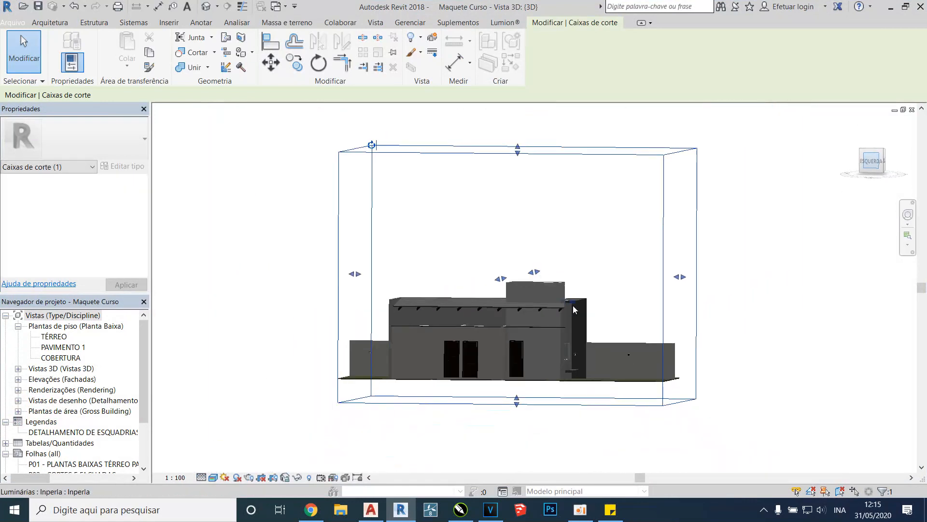
{"action": "middle_click_drag", "start_coordinate": [582, 381], "coordinate": [593, 265]}
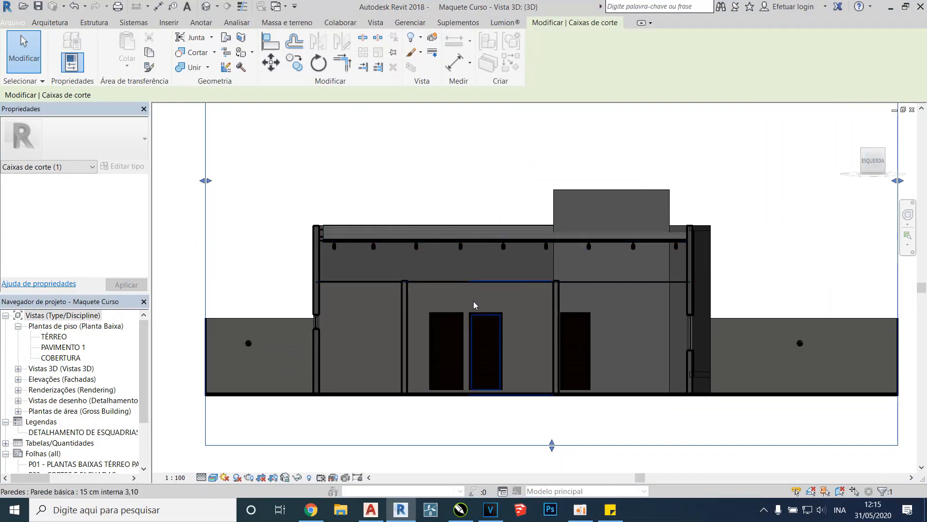
Switch to AutoCAD and examine section lines A and B across the whole 96.64 m² floor plan
{"action": "left_click", "coordinate": [400, 507]}
{"action": "scroll", "coordinate": [466, 249], "scroll_direction": "down", "scroll_amount": 5}
{"action": "middle_click_drag", "start_coordinate": [467, 227], "coordinate": [462, 286]}
{"action": "scroll", "coordinate": [466, 212], "scroll_direction": "up", "scroll_amount": 2}
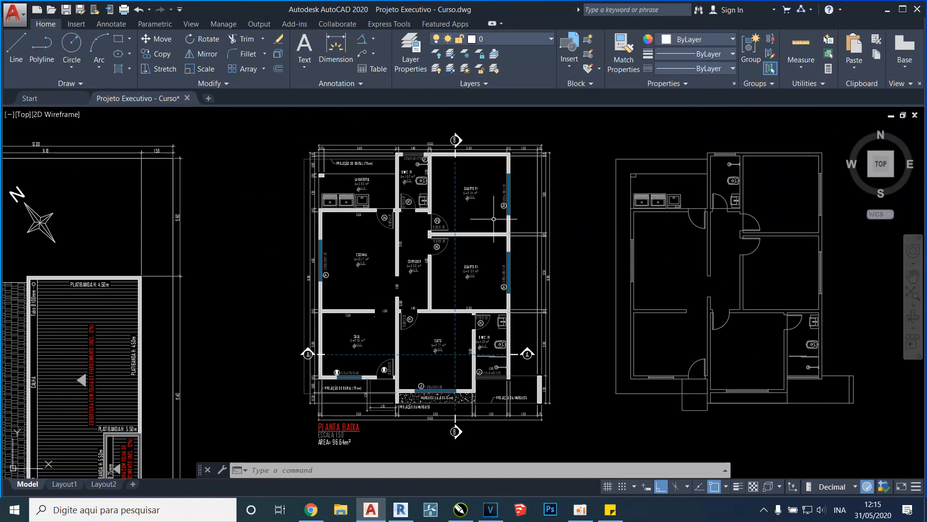
{"action": "scroll", "coordinate": [437, 221], "scroll_direction": "down", "scroll_amount": 1}
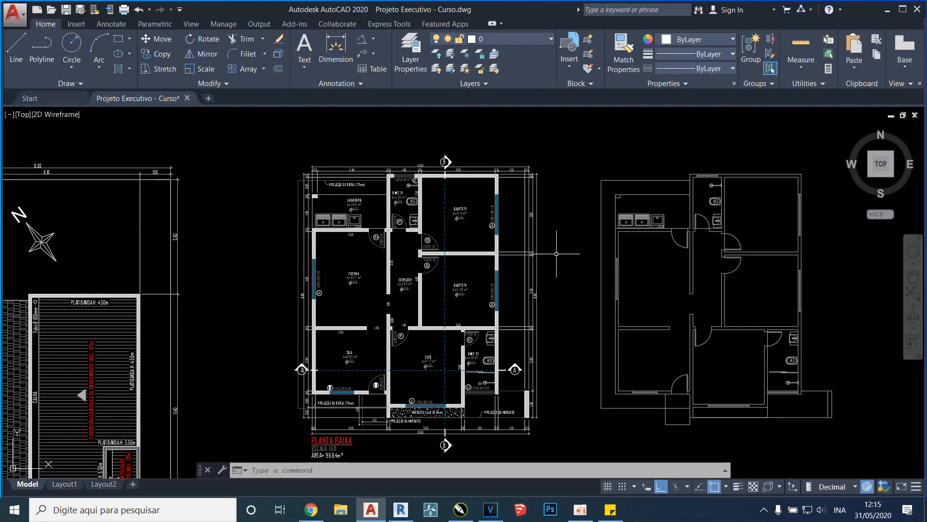